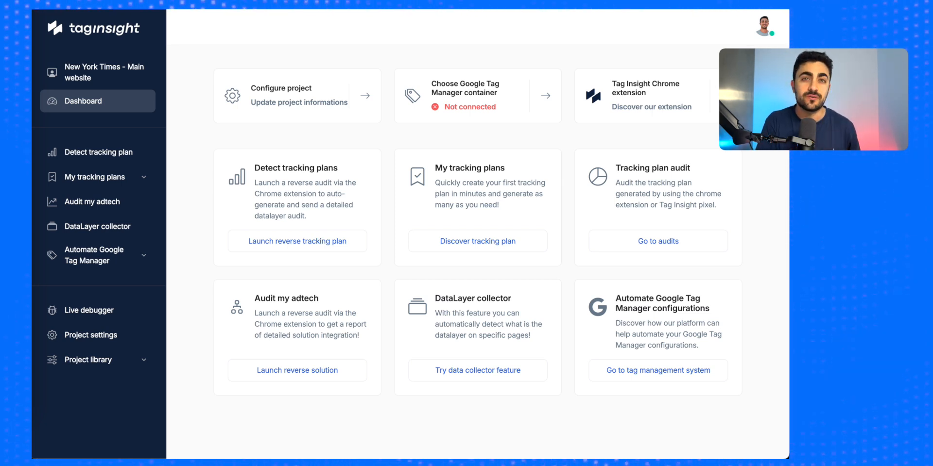
Step: Open the project's list of tracking plans and start generating a tracking plan
click(94, 176)
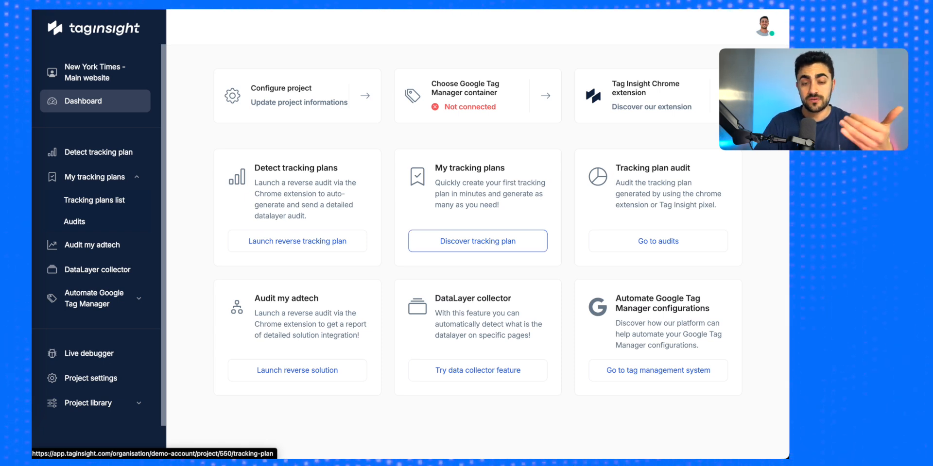
click(478, 241)
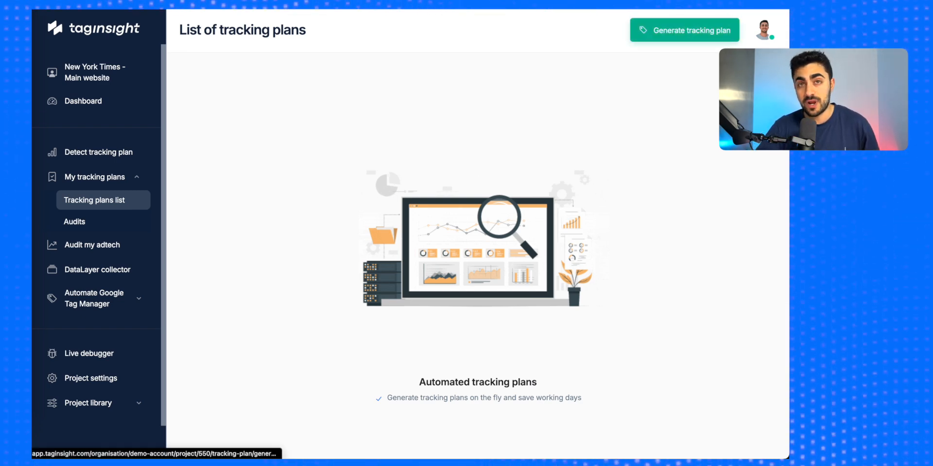
click(685, 30)
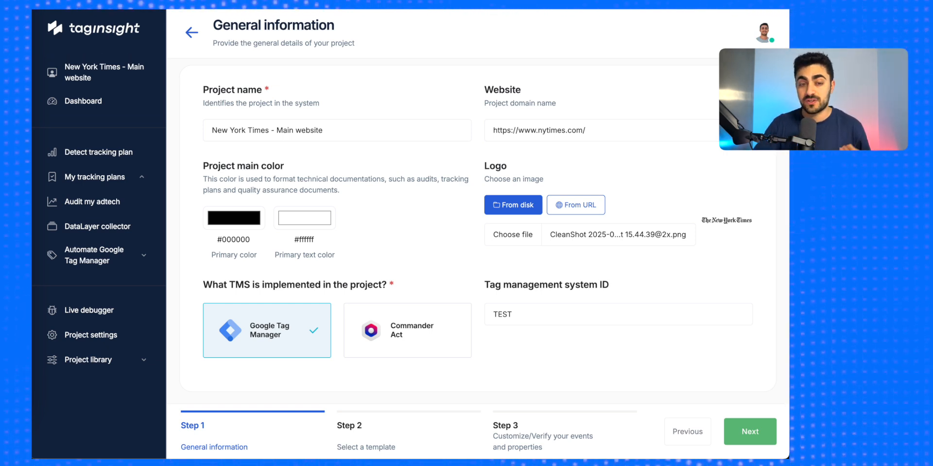
Step: Keep the project's general information and the Create from scratch template, and proceed to the events and properties selection
click(236, 240)
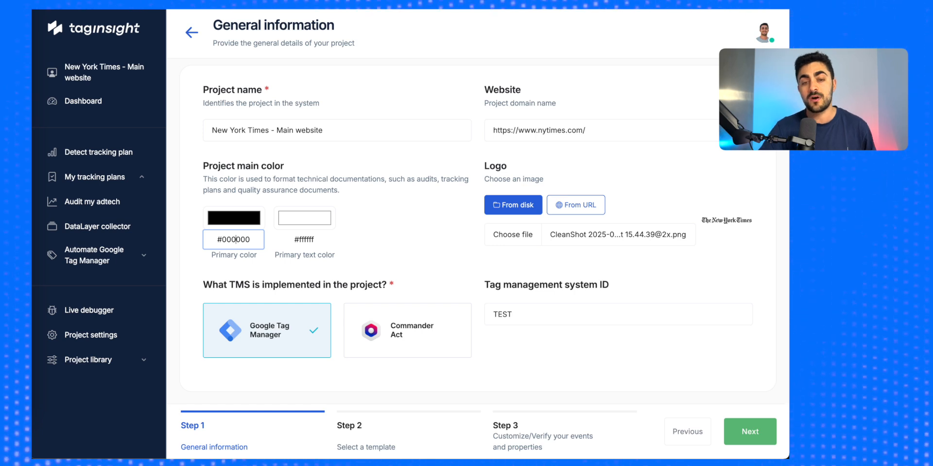
click(389, 234)
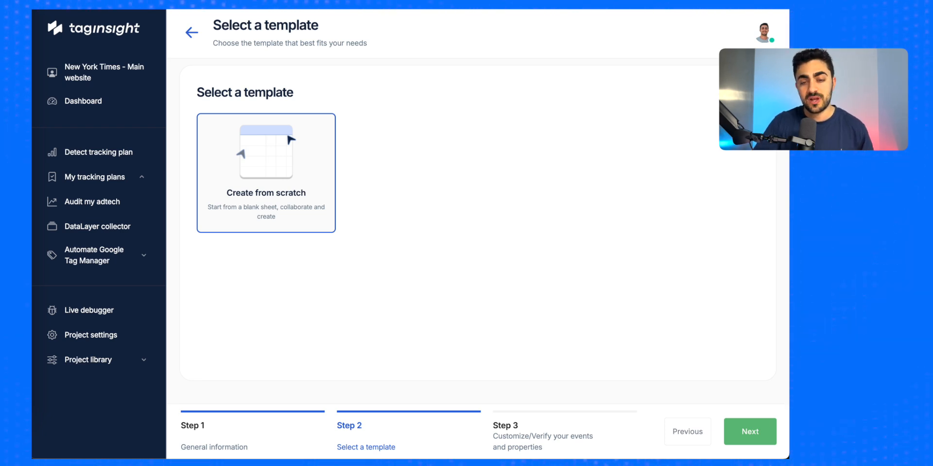
click(734, 432)
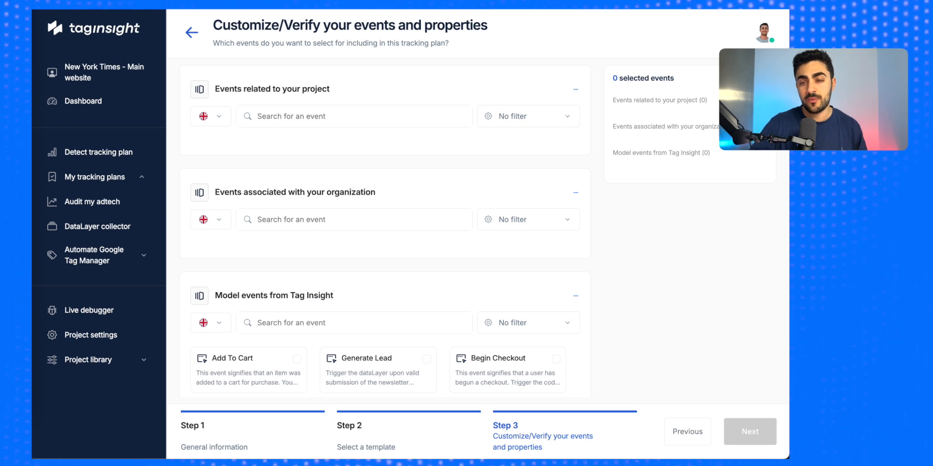
Step: Collapse the project, organization and Tag Insight model event sections to get an overview of the event sources
click(575, 89)
click(575, 151)
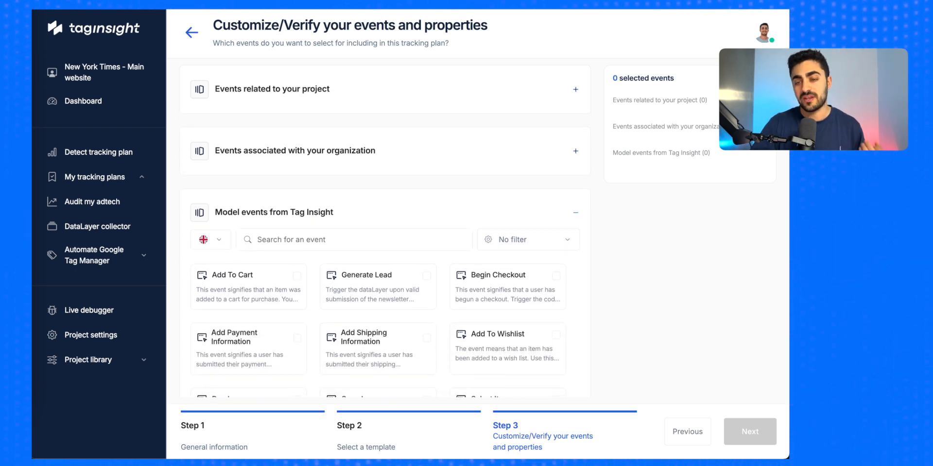
click(575, 213)
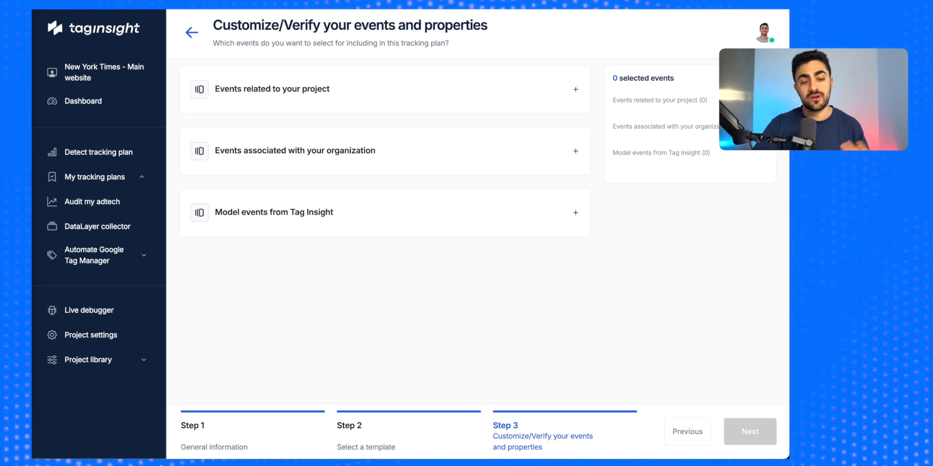
Step: Look through the project library entries and check the language choices for the events related to the project, keeping English
click(88, 360)
scroll(97, 243, down, 4)
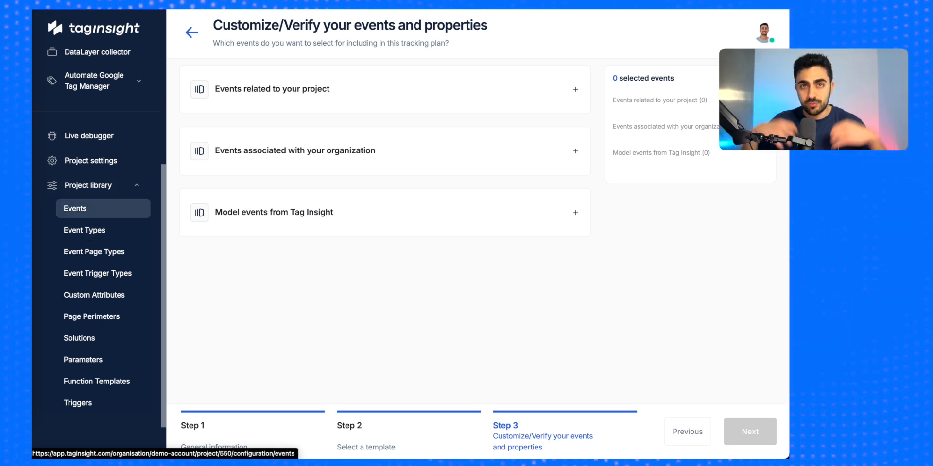
click(575, 90)
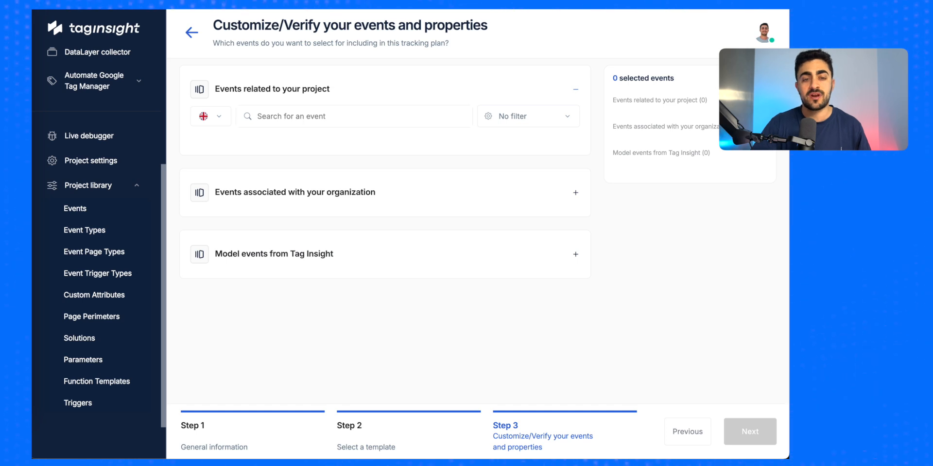
click(211, 116)
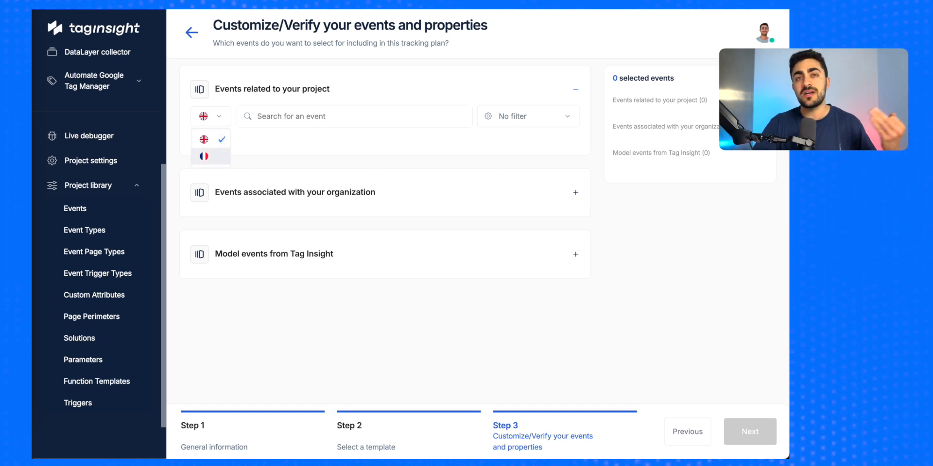
click(211, 139)
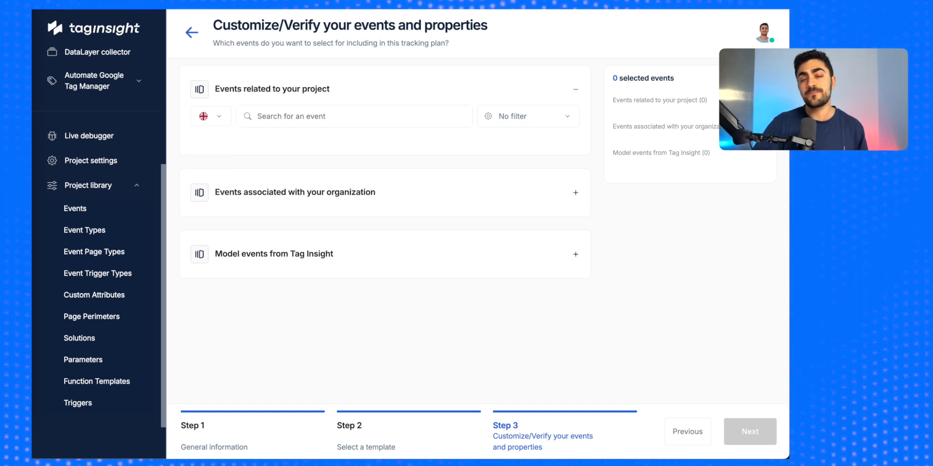
click(575, 89)
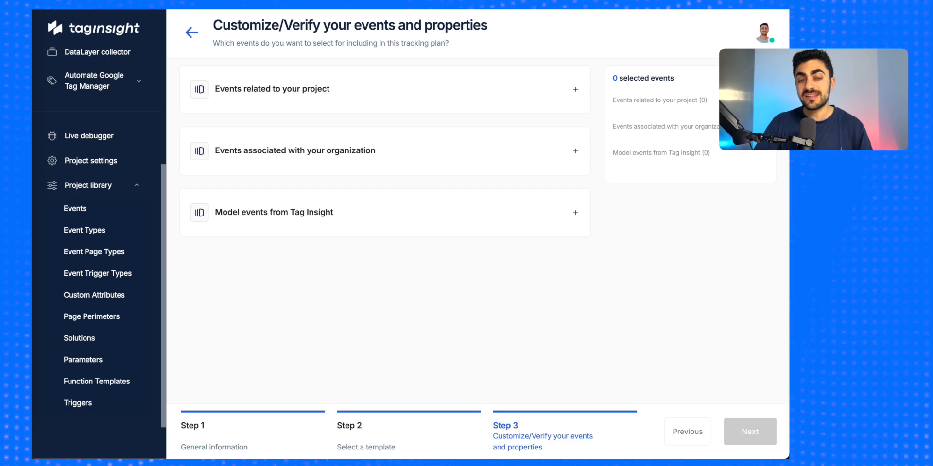
Step: View the organization's event section, and look up the account library entries from the list of projects
click(575, 151)
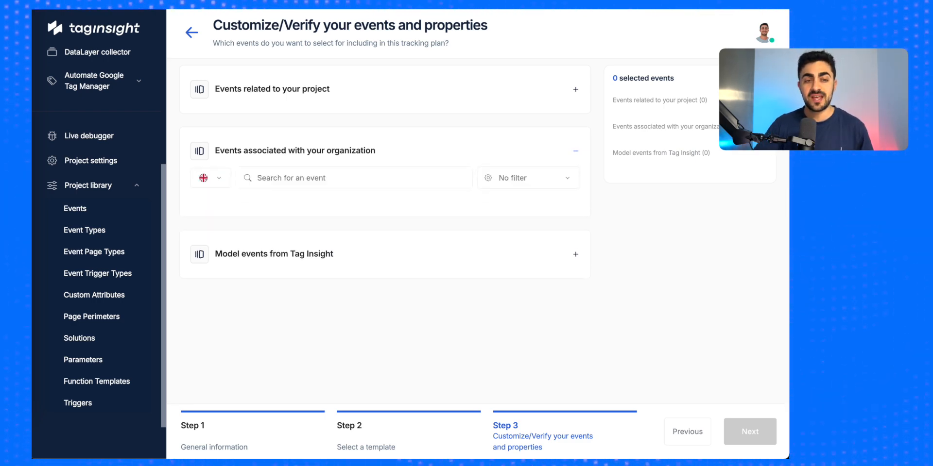
scroll(97, 208, up, 4)
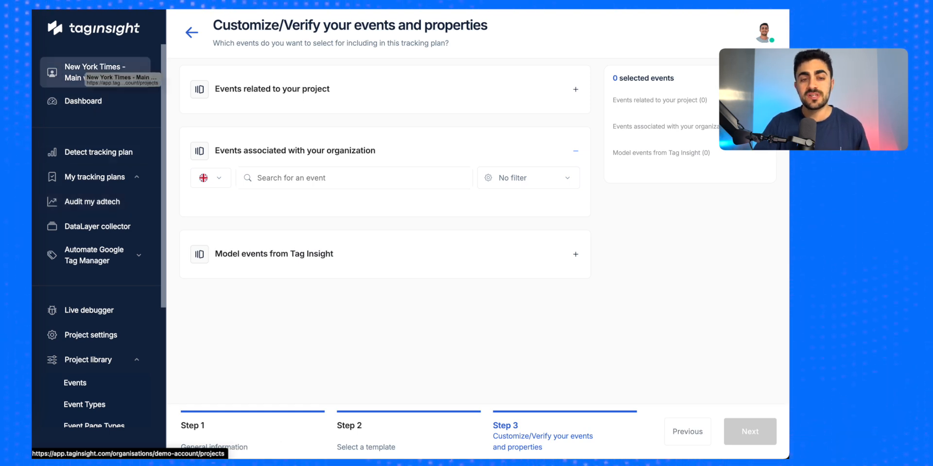
click(86, 72)
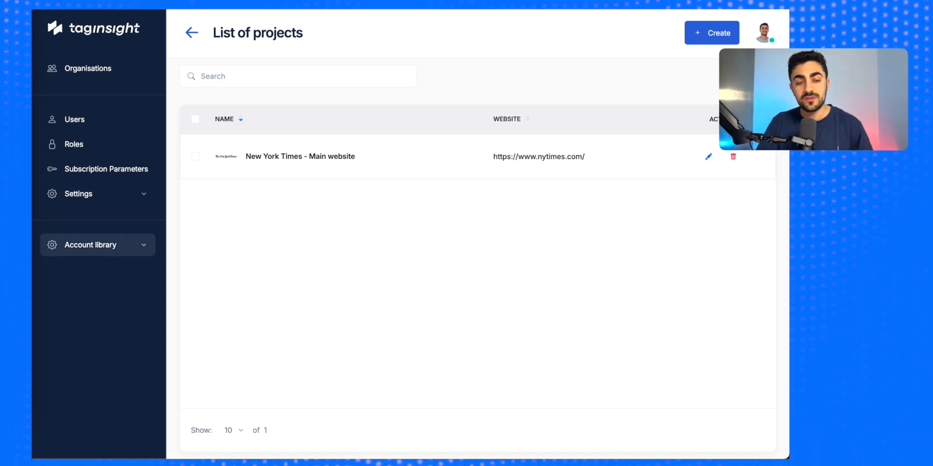
click(93, 245)
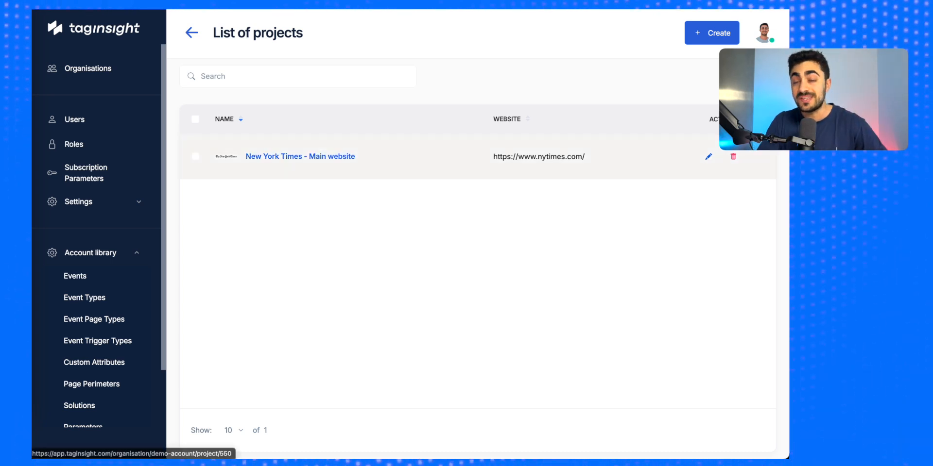
Step: Reopen the New York Times - Main website project and bring its tracking plan generation to the events and properties selection
click(300, 156)
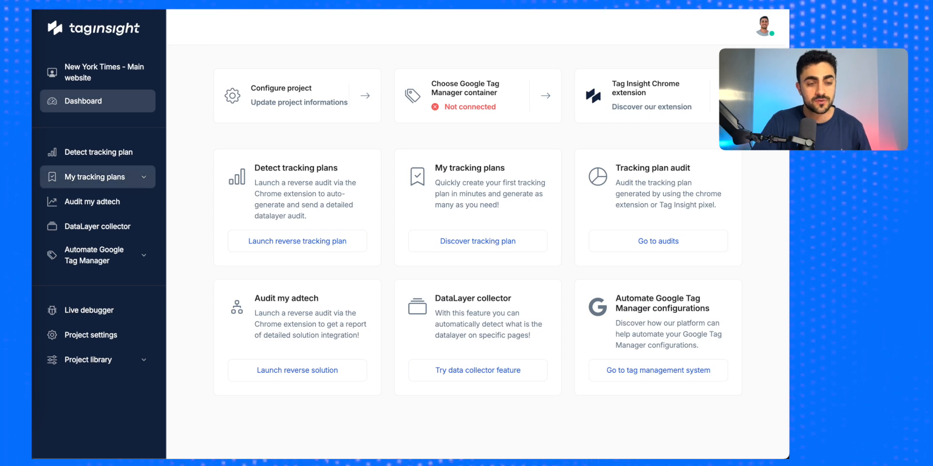
click(95, 177)
click(95, 199)
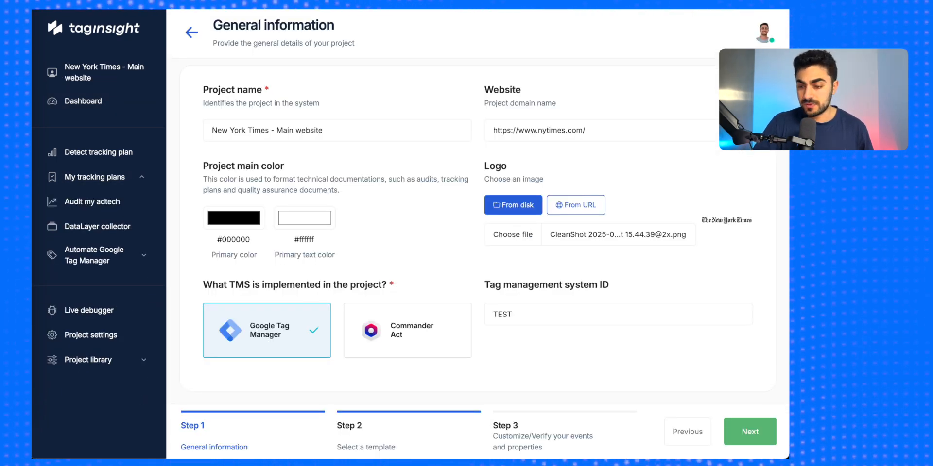
click(750, 431)
click(750, 432)
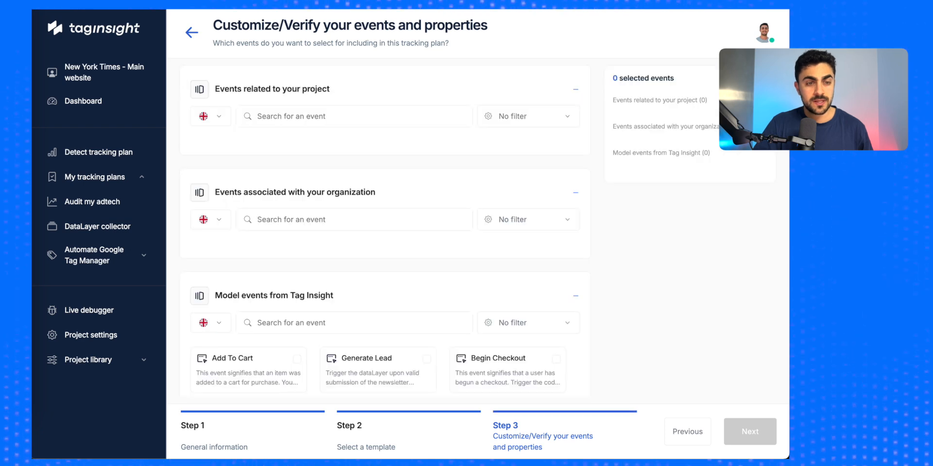
Step: Collapse the project and organization event sections and browse the model events from Tag Insight
scroll(385, 231, down, 1)
scroll(385, 230, up, 1)
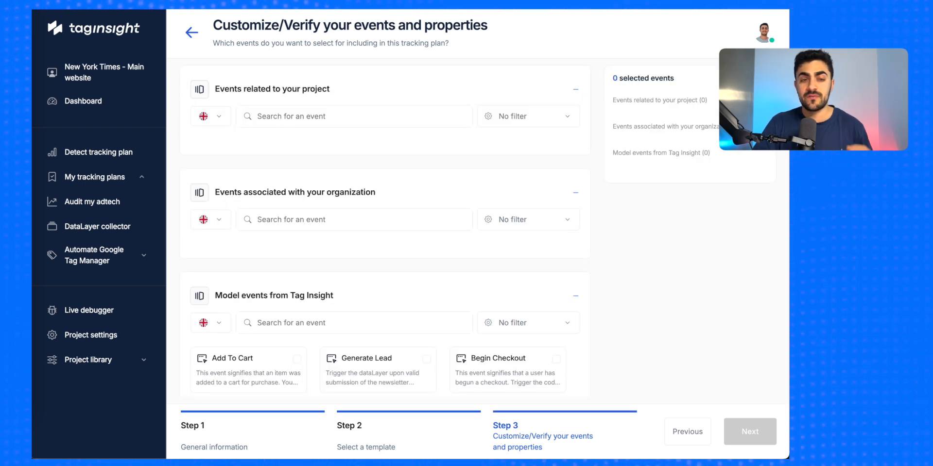
click(576, 89)
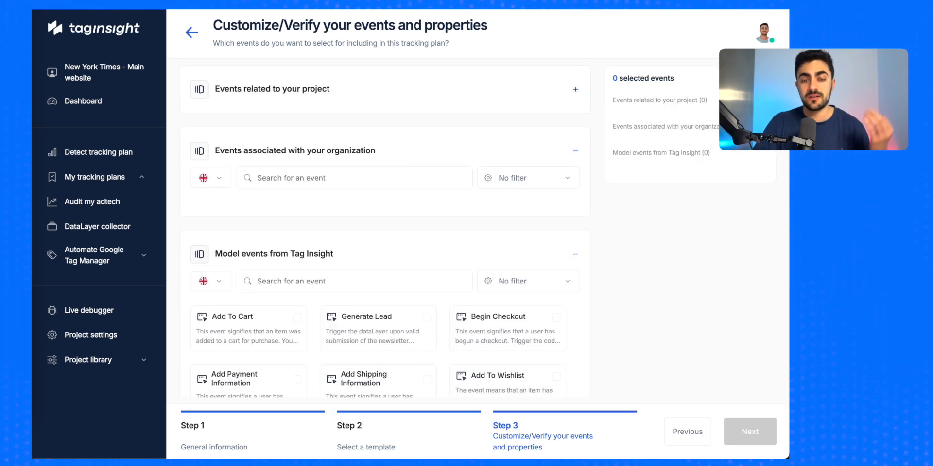
click(575, 151)
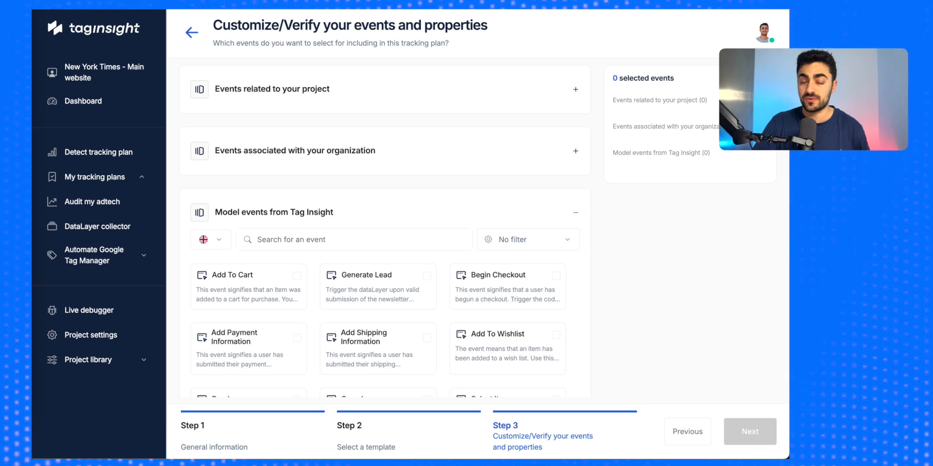
scroll(385, 231, down, 2)
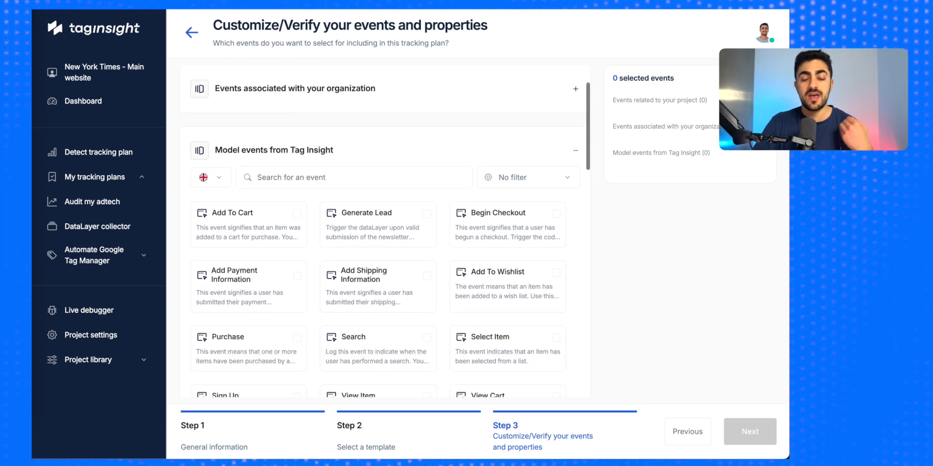
scroll(385, 230, down, 2)
scroll(385, 231, up, 2)
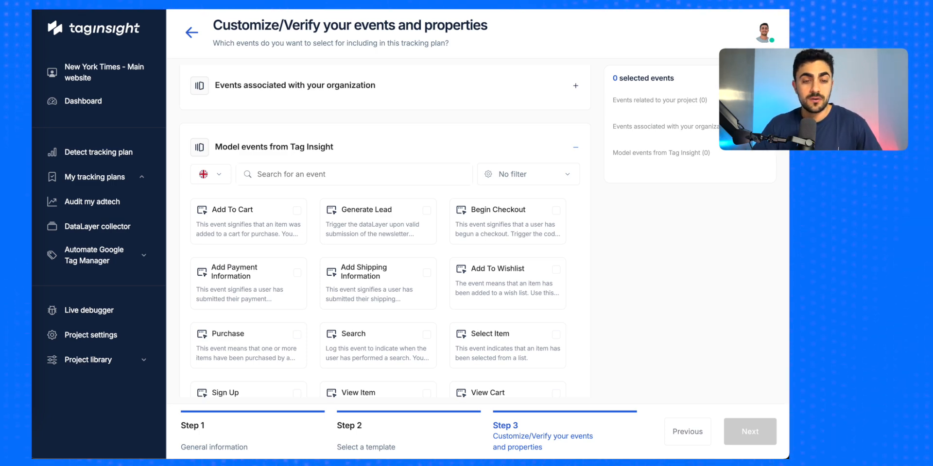
scroll(385, 231, down, 2)
scroll(385, 232, up, 1)
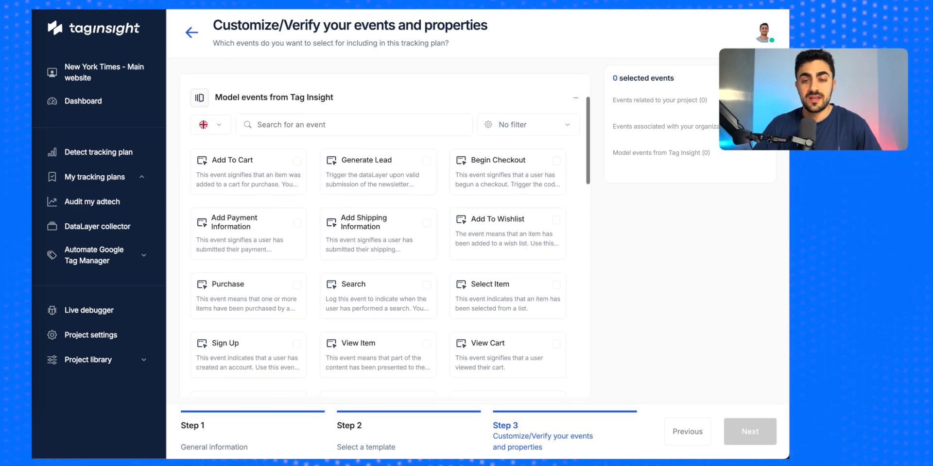
Step: View the model events filtered by Google Analytics 4 and by Segment
click(528, 125)
click(520, 137)
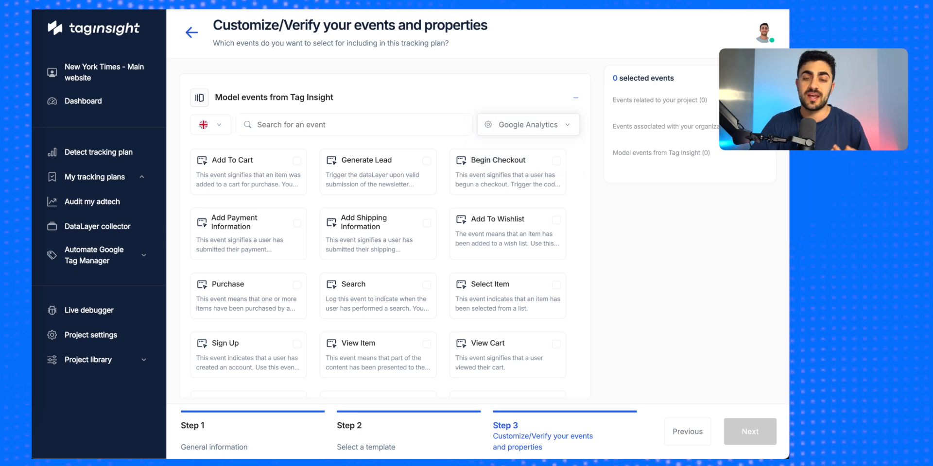
click(529, 125)
click(529, 125)
click(528, 125)
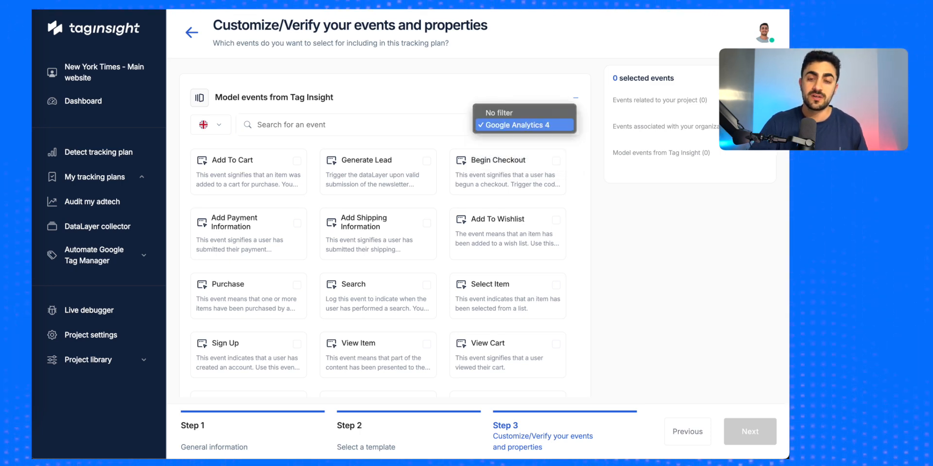
click(518, 125)
click(528, 125)
click(505, 149)
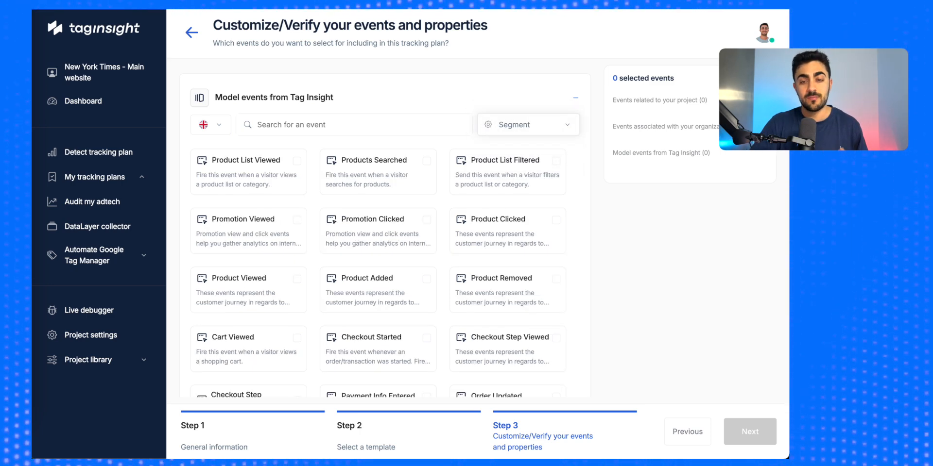
Step: View the Piano Analytics model events, and reset the list to No filter
click(528, 125)
click(506, 113)
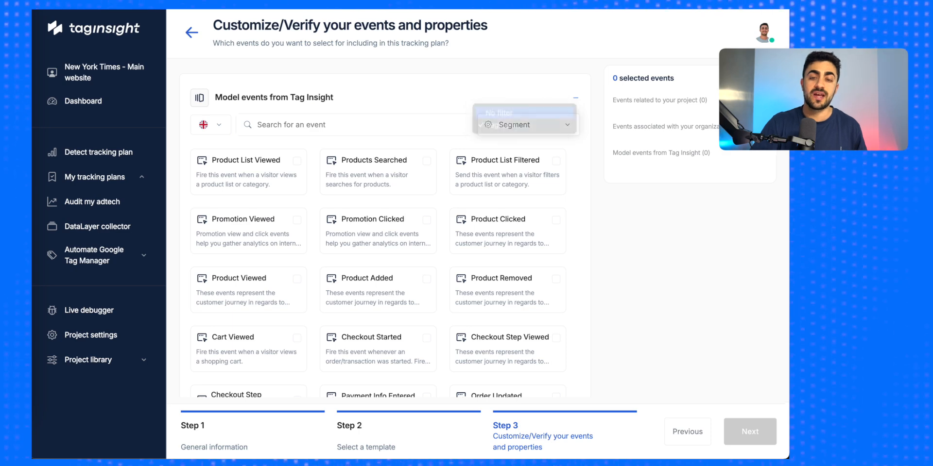
click(528, 125)
click(506, 158)
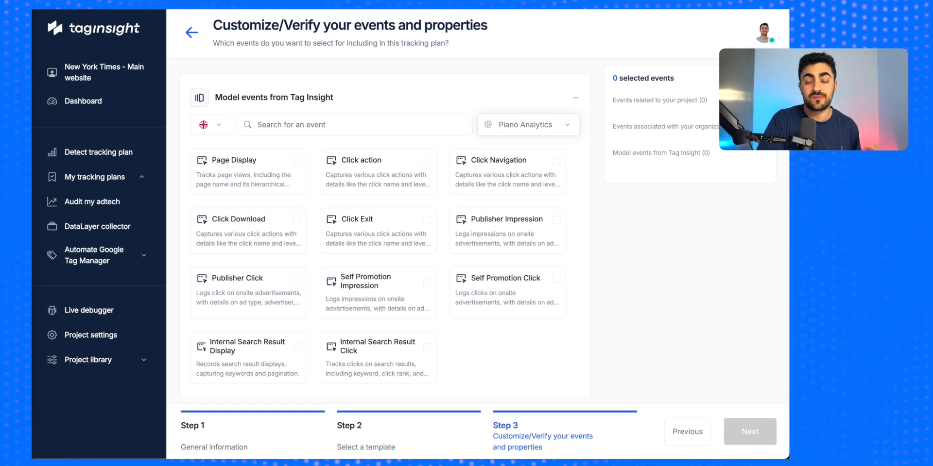
click(529, 124)
click(499, 113)
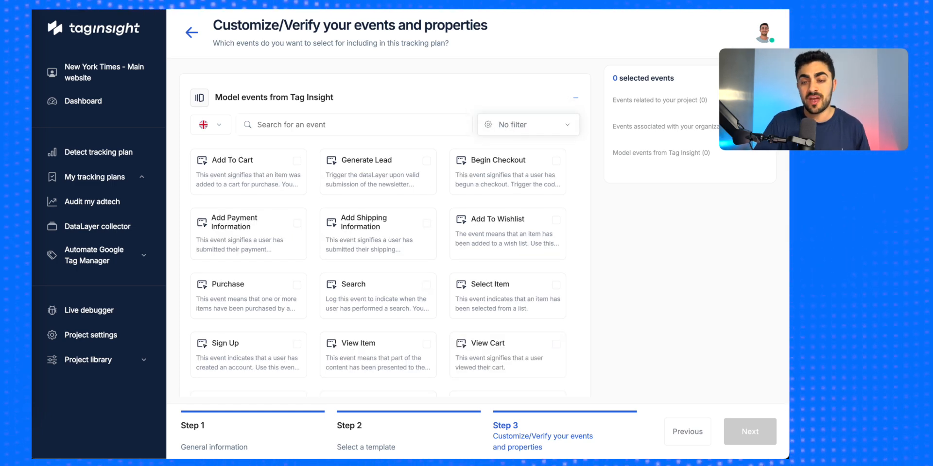
Step: Filter the model events by Segment and examine the code preview of the Product List Viewed event
click(528, 125)
click(500, 149)
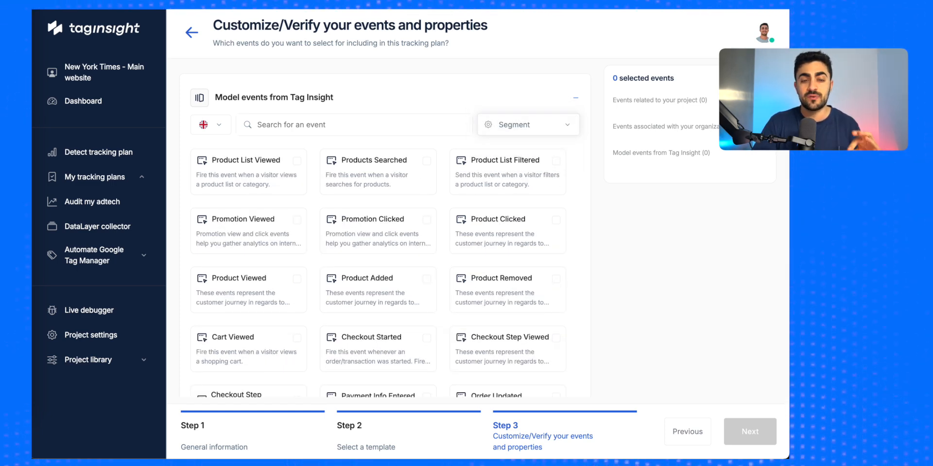
click(202, 161)
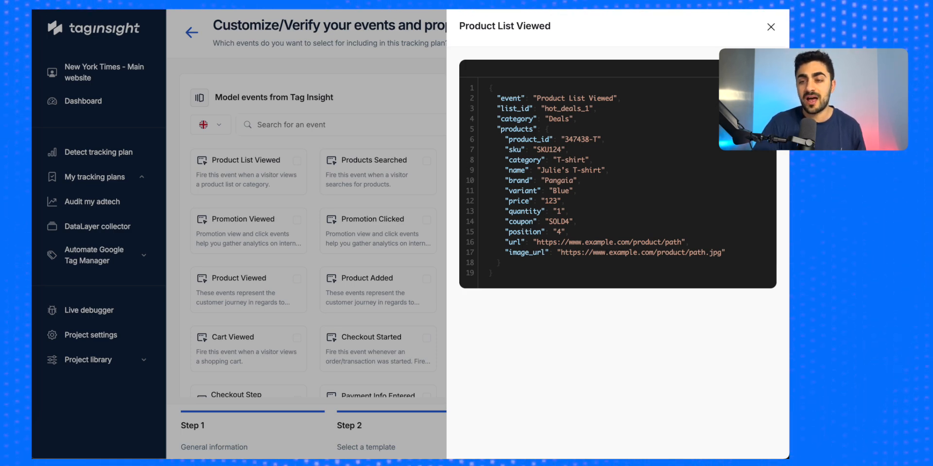
key(Escape)
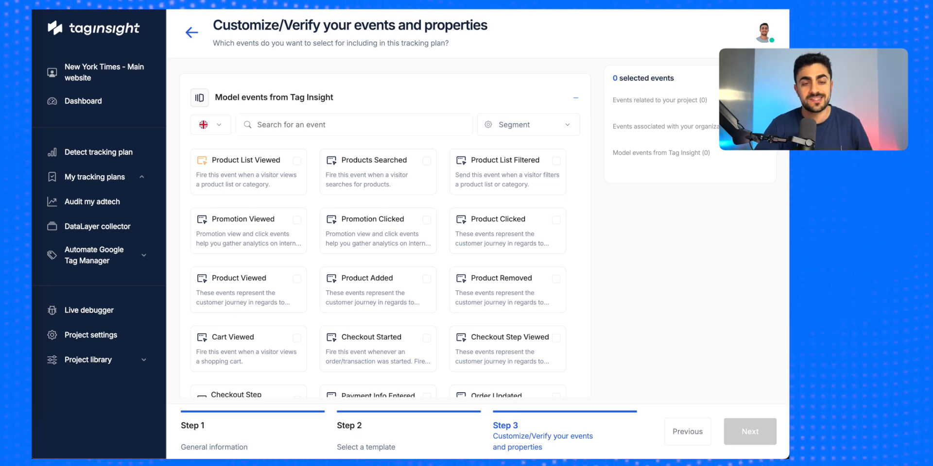
Step: Preview the code of the Product List Viewed and Products Searched model events from Segment
click(202, 160)
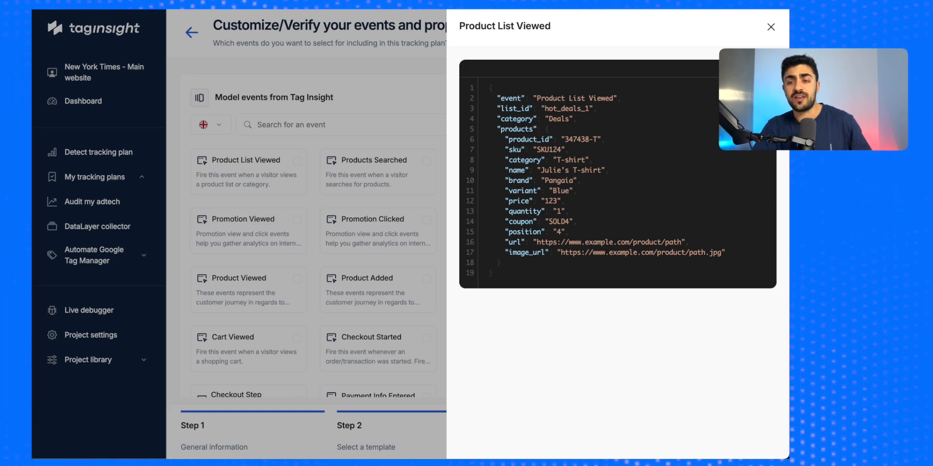
key(Escape)
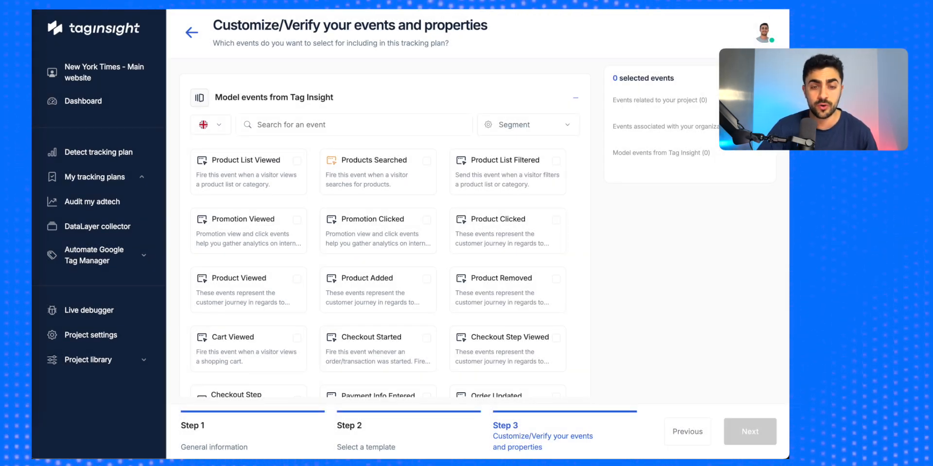
click(331, 161)
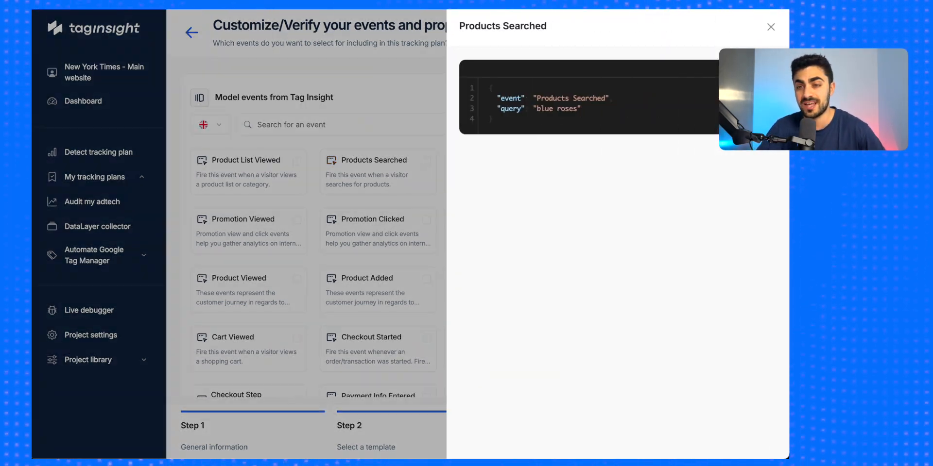
key(Escape)
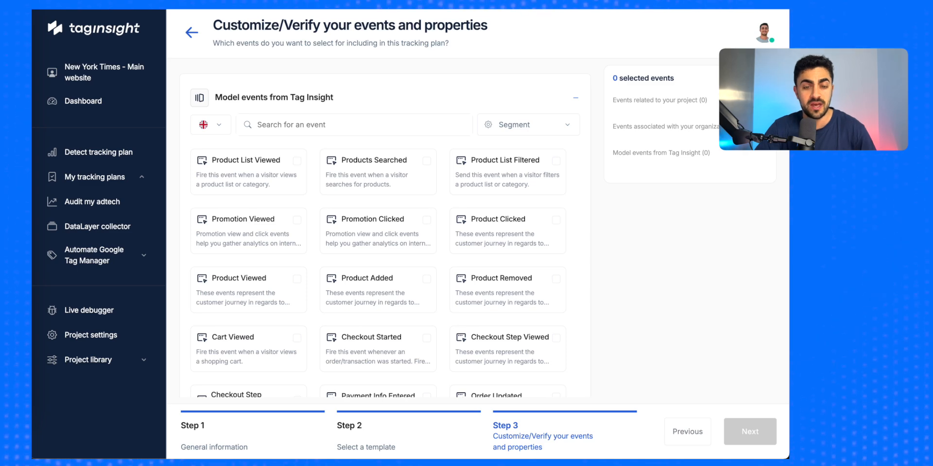
Step: Reset the model events filter to No filter and filter the list by Google Analytics 4
scroll(384, 233, up, 3)
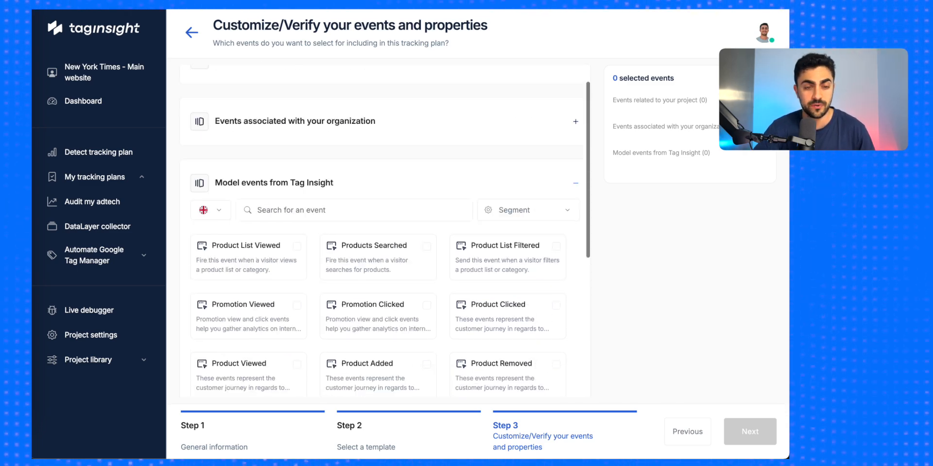
click(529, 240)
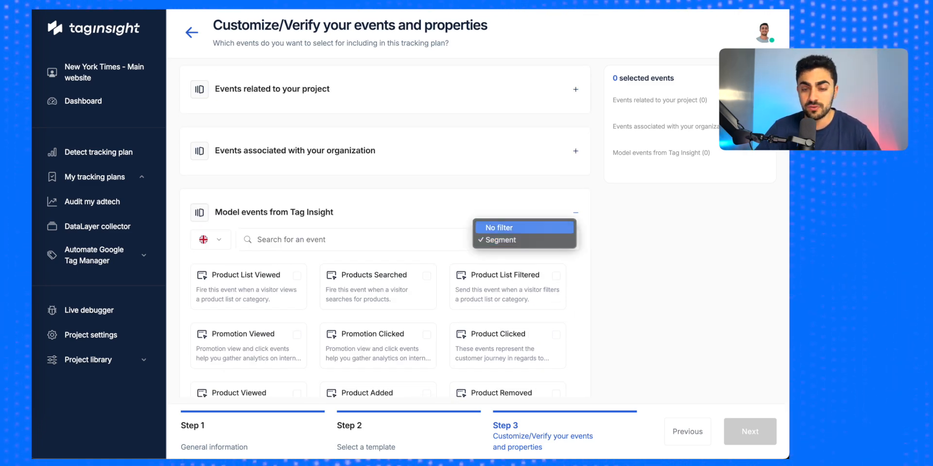
click(524, 228)
click(528, 240)
click(523, 252)
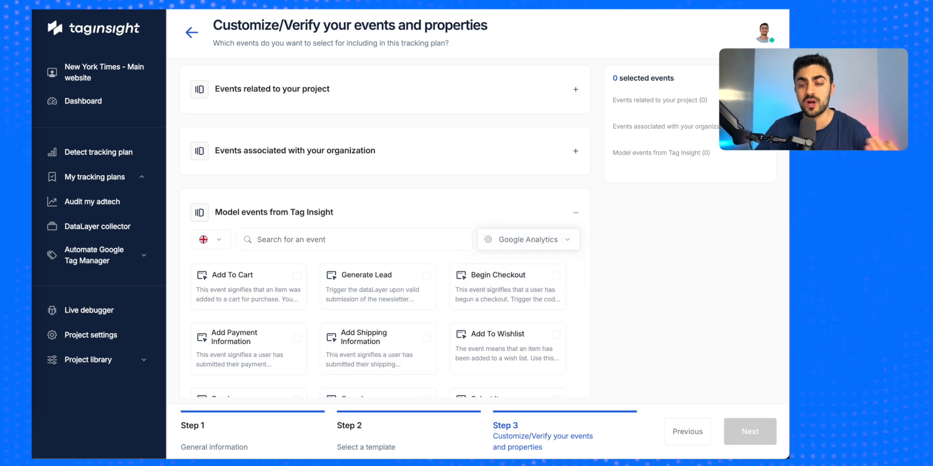
Step: Preview the code of the Add To Cart and Generate Lead model events
scroll(385, 233, down, 3)
click(202, 140)
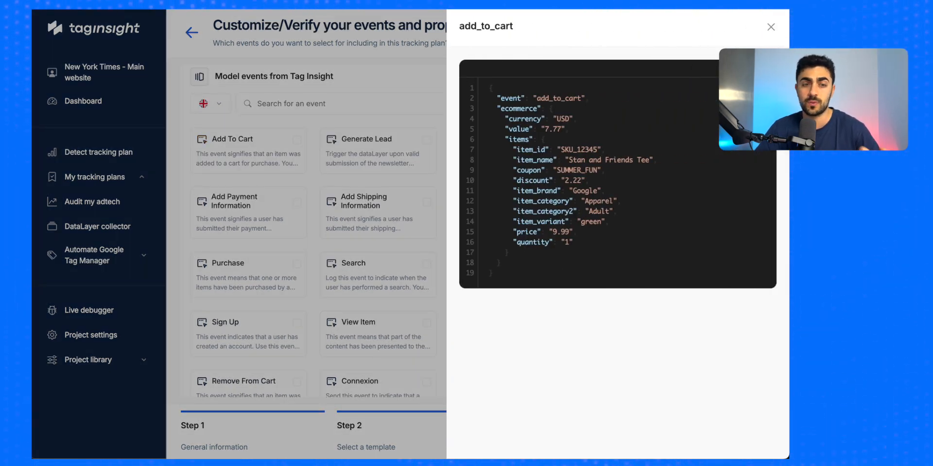
key(Escape)
click(332, 139)
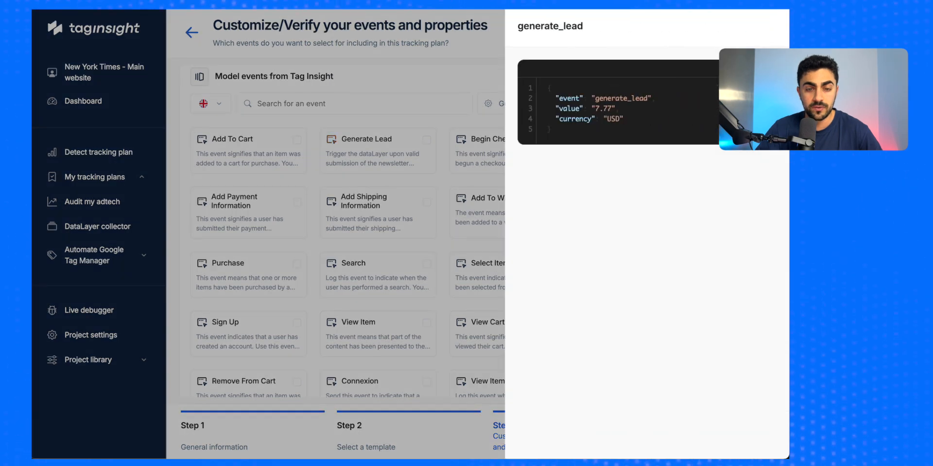
key(Escape)
Step: Select the Generate Lead, Add To Cart, Add Payment Information, Add Shipping Information and Search events for the tracking plan
click(427, 140)
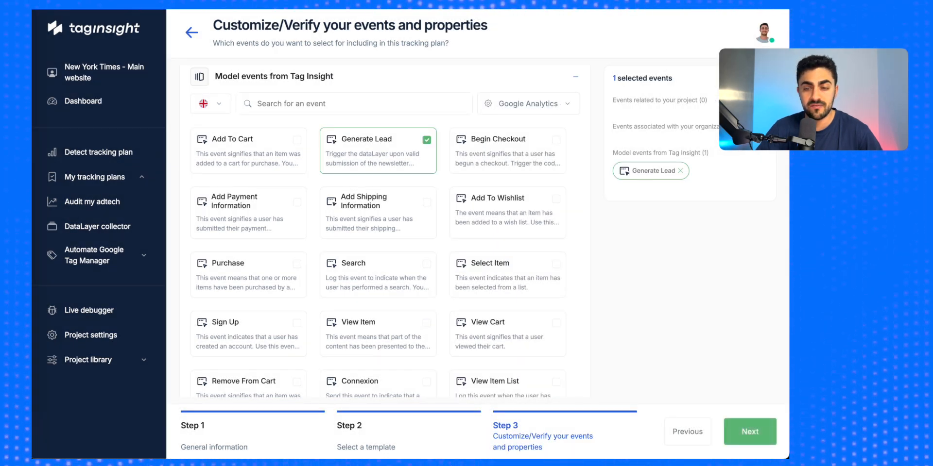
click(296, 140)
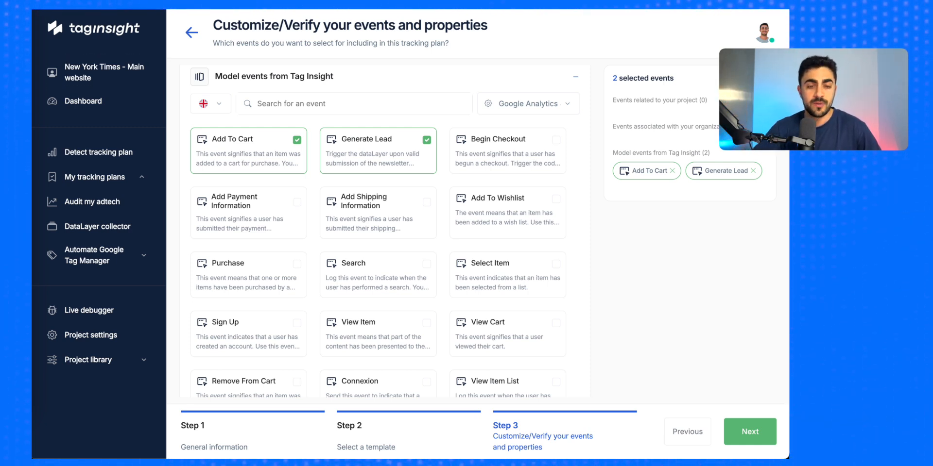
click(297, 202)
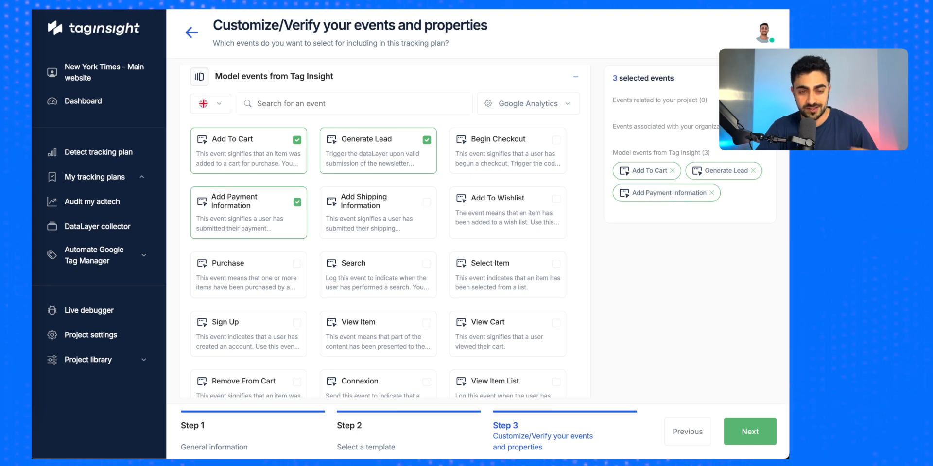
click(426, 203)
click(427, 264)
Step: Add the View Item, Sign Up and Purchase events to the tracking plan selection
scroll(426, 264, down, 2)
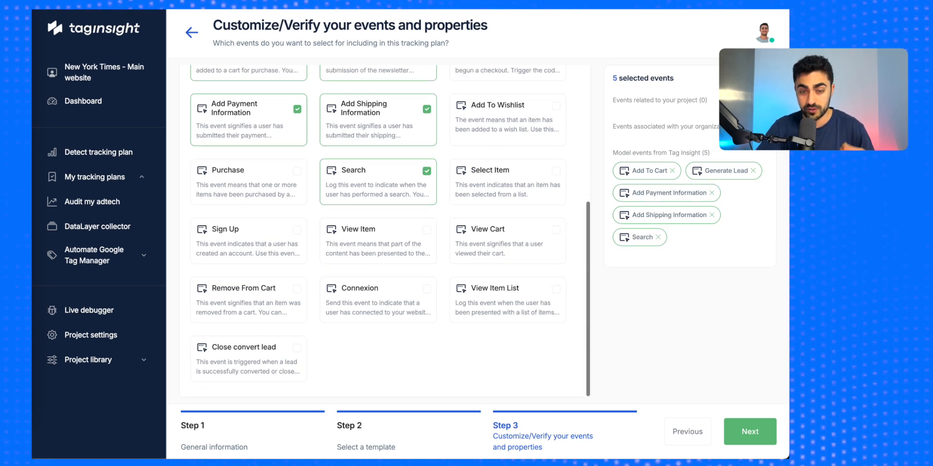
click(426, 230)
click(297, 230)
click(297, 171)
Step: Preview the code of the Purchase event
scroll(297, 171, up, 2)
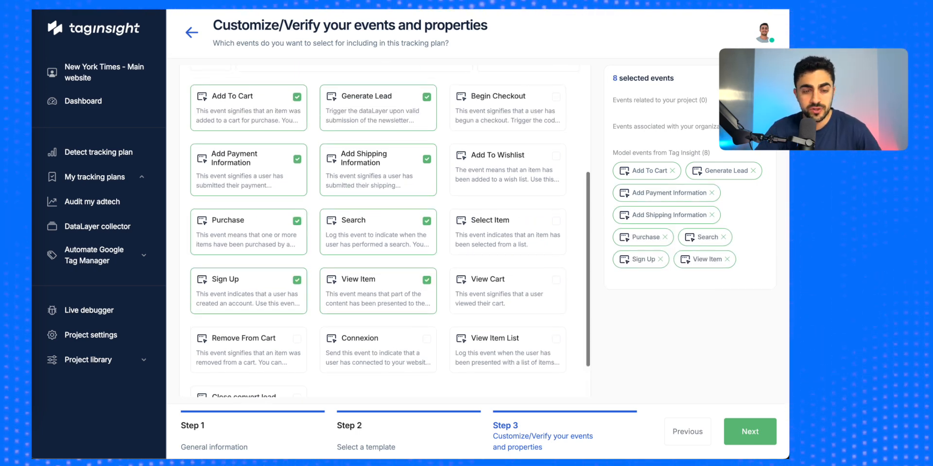
click(202, 221)
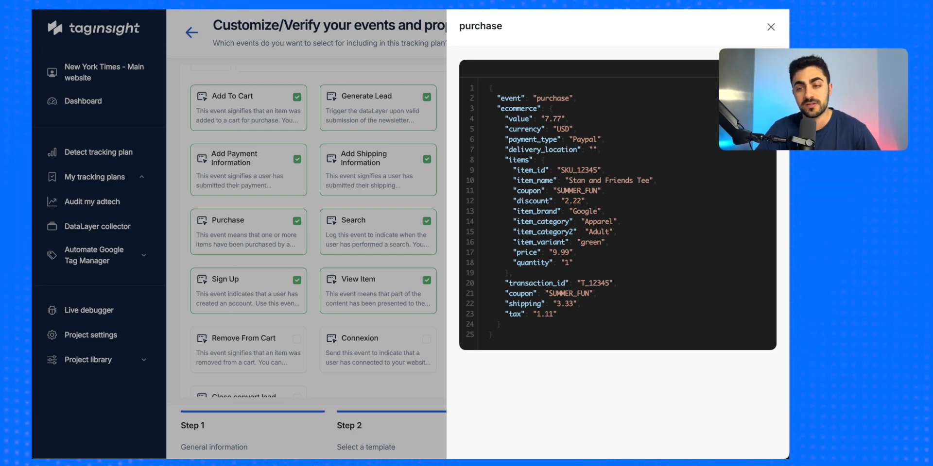
key(Escape)
Step: Add the Remove From Cart event to the selection and look over the list of model events
click(297, 339)
scroll(384, 231, down, 1)
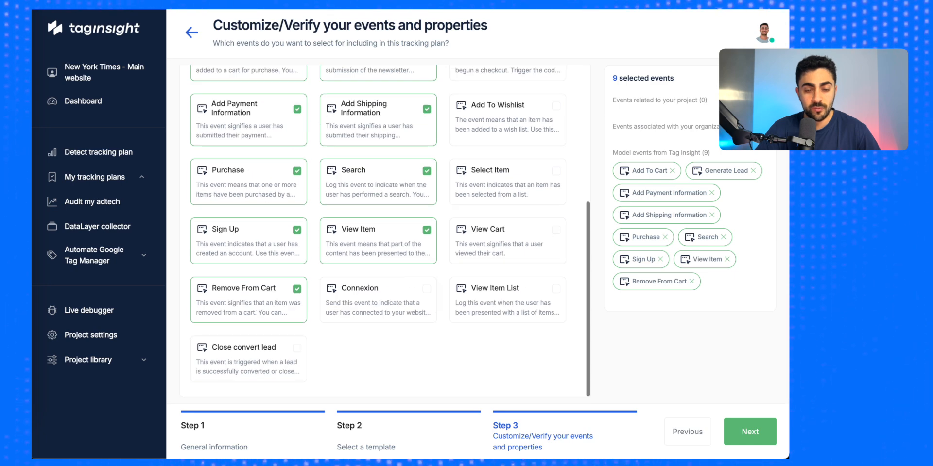
scroll(385, 231, up, 5)
scroll(385, 231, down, 5)
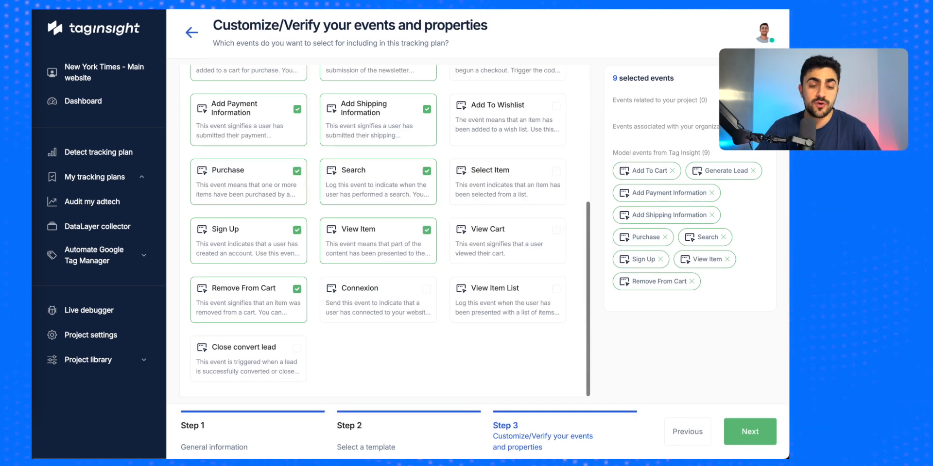
scroll(384, 231, up, 5)
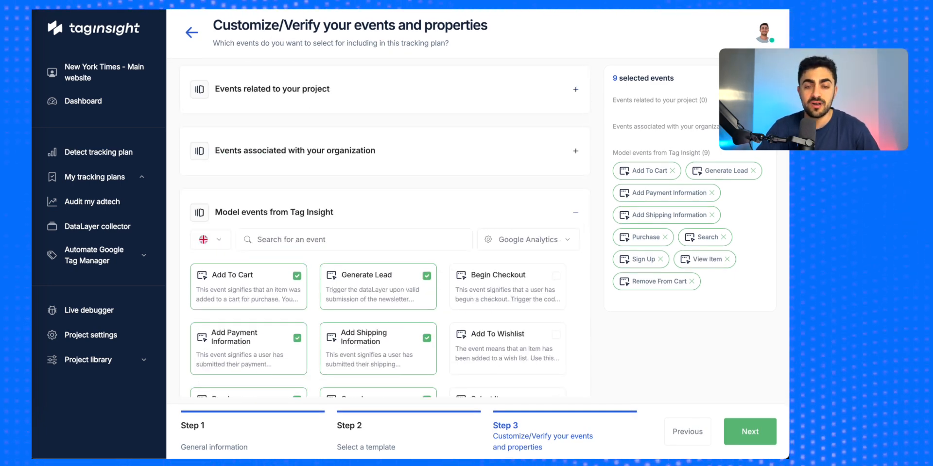
Step: Expand the organization and project event sections, and generate the tracking plan from the selected events
click(575, 151)
click(576, 89)
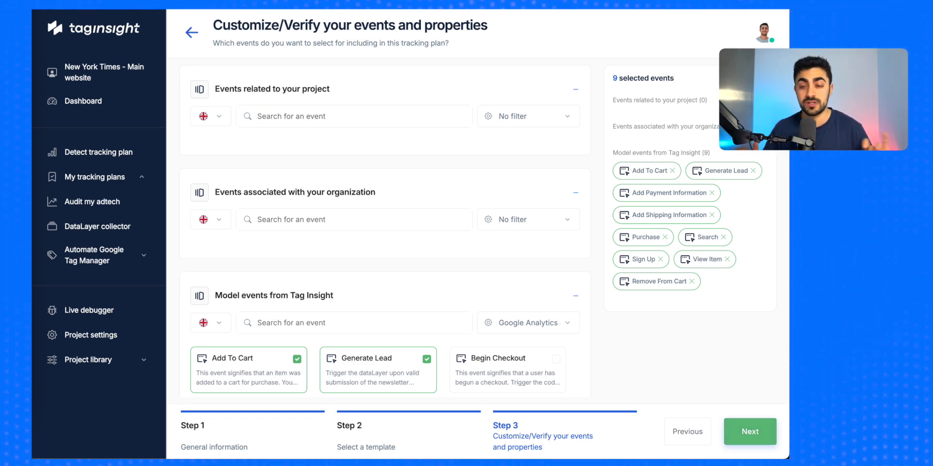
click(750, 431)
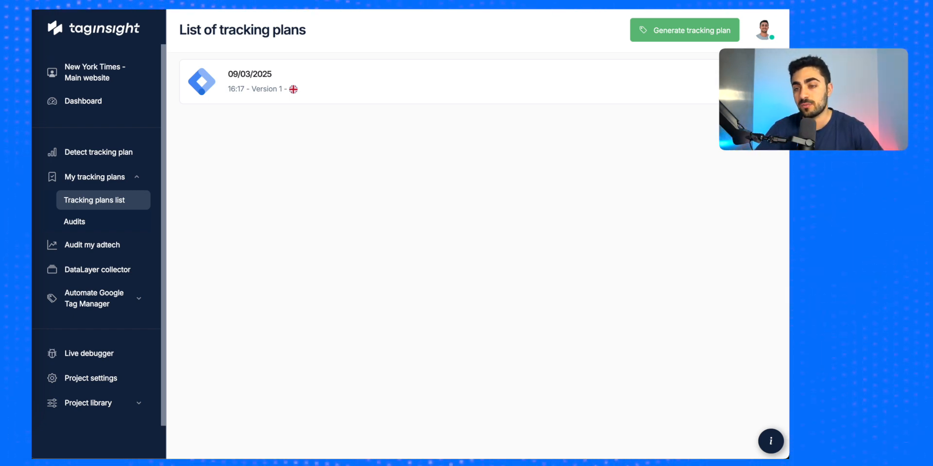
Step: Open the generated 09/03/2025 tracking plan and look through its table of events
click(724, 91)
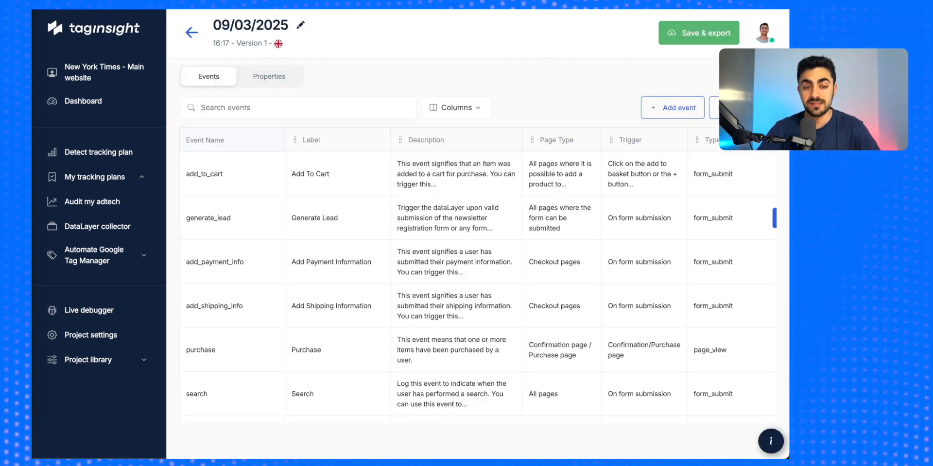
scroll(478, 304, down, 3)
scroll(478, 303, up, 3)
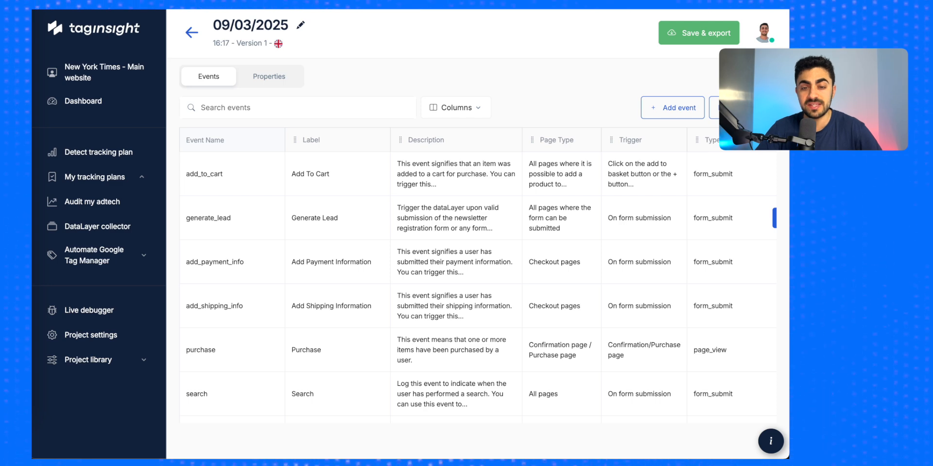
scroll(479, 287, down, 3)
scroll(478, 287, up, 3)
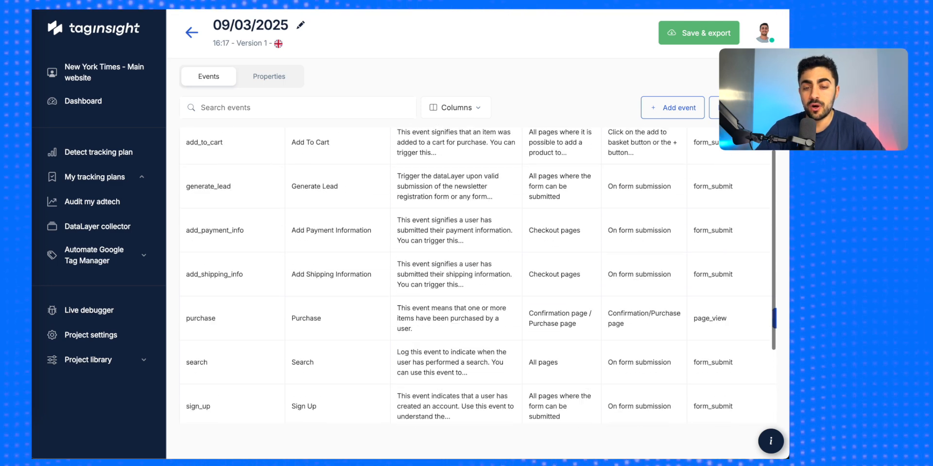
Step: Check the code of the add_to_cart event, and open the event for editing to review its fields
scroll(479, 174, right, 3)
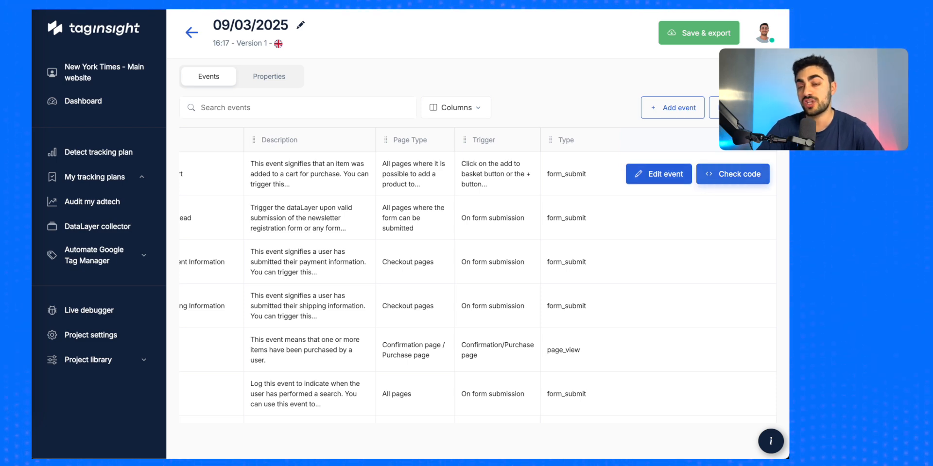
click(733, 174)
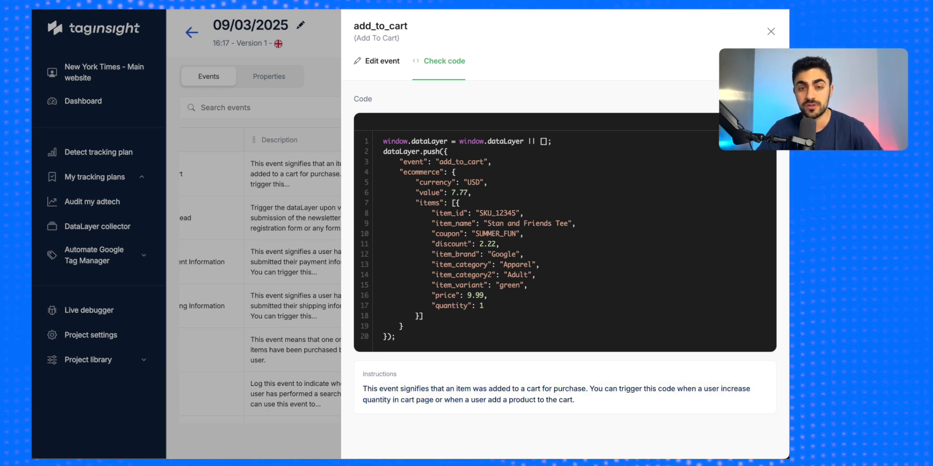
click(377, 61)
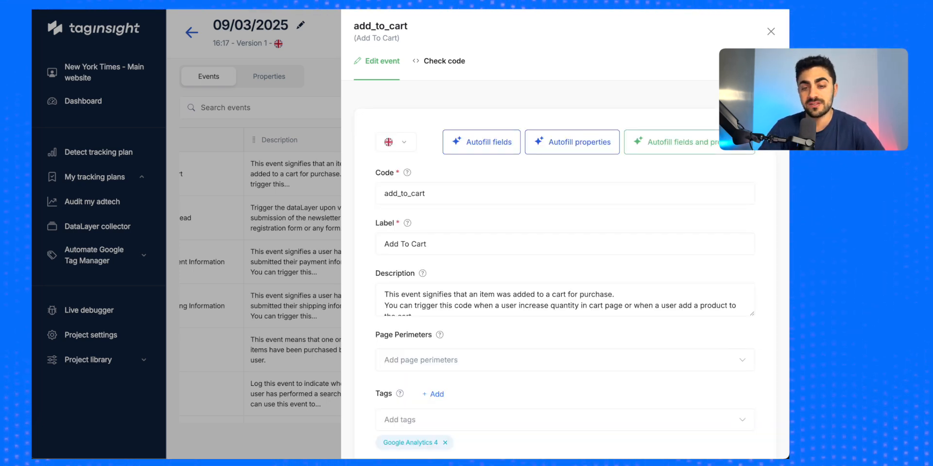
scroll(582, 252, down, 1)
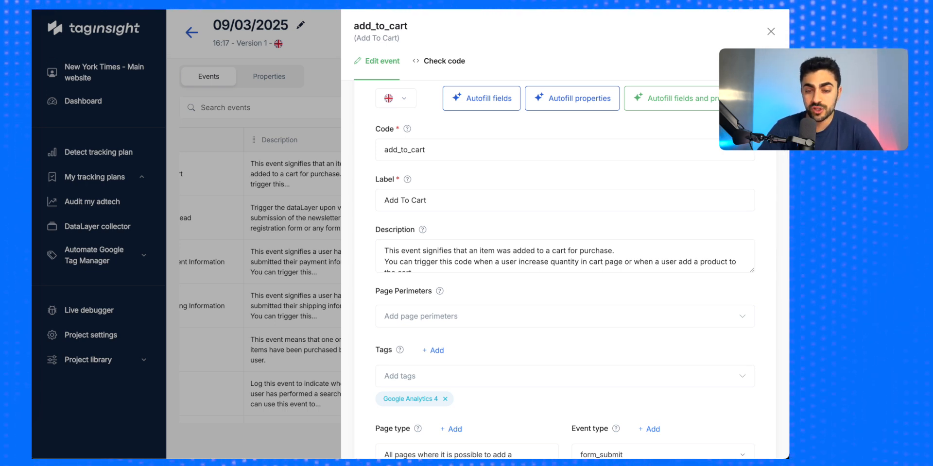
scroll(565, 267, down, 1)
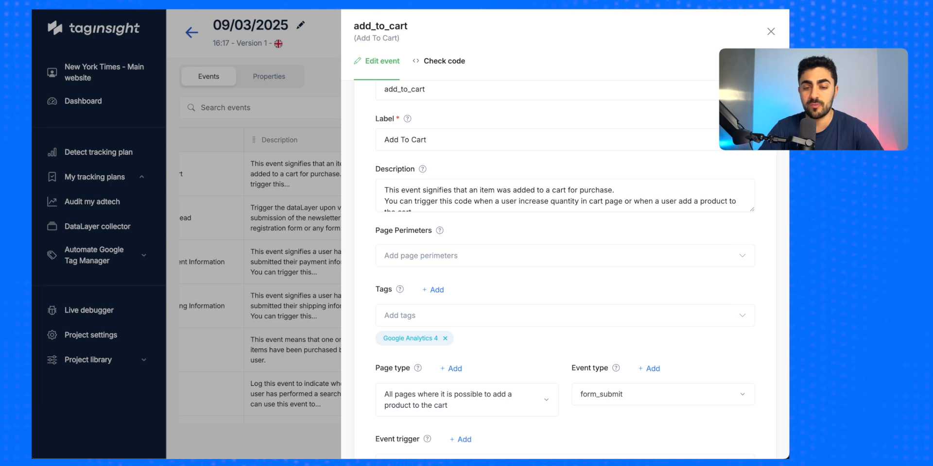
scroll(582, 253, down, 2)
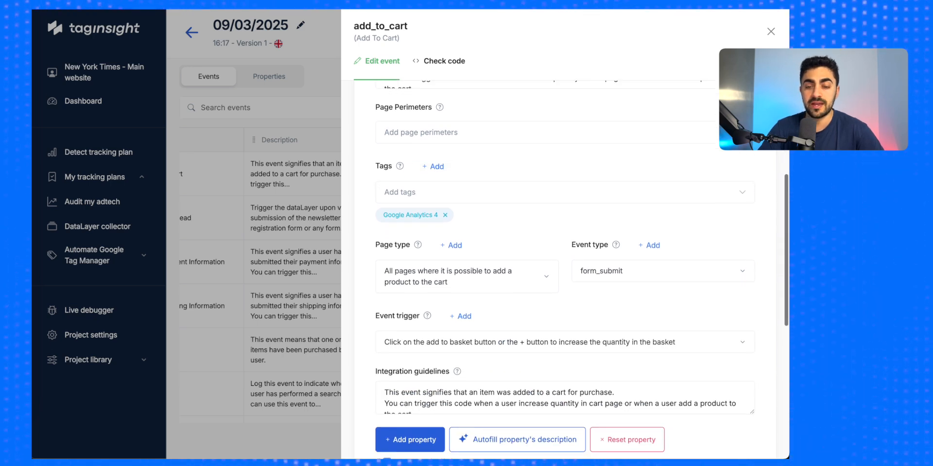
Step: Look through the available page types for the add_to_cart event without changing the selection
click(467, 277)
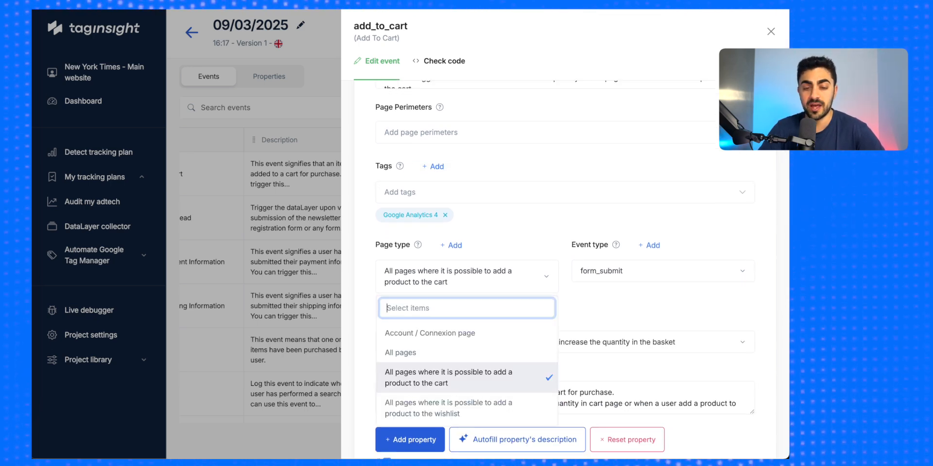
scroll(467, 277, down, 1)
scroll(466, 320, down, 3)
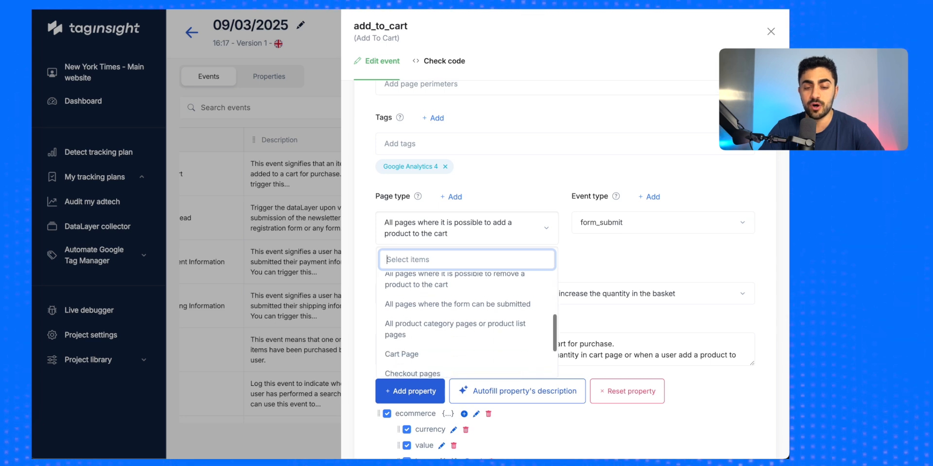
scroll(466, 321, up, 3)
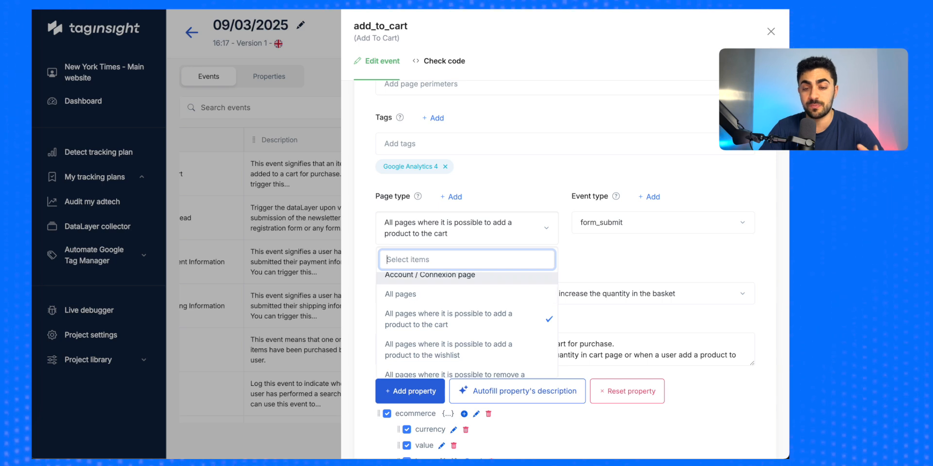
click(467, 228)
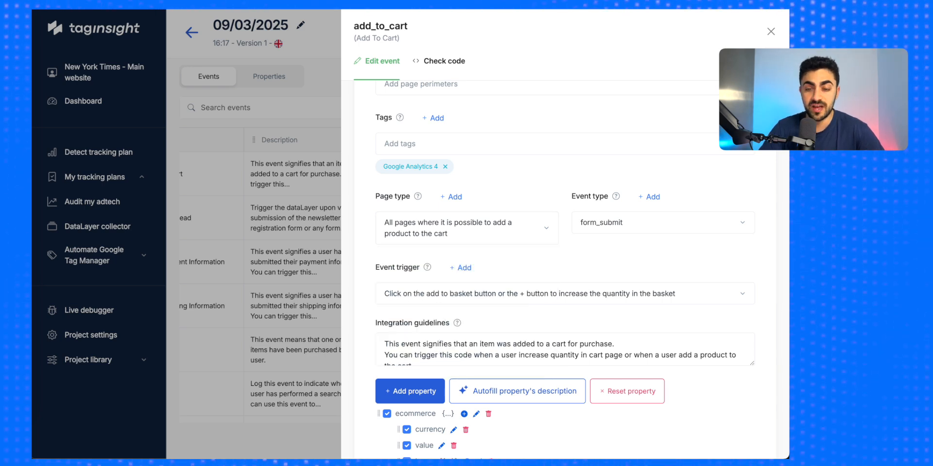
Step: Look through the available event types for the add_to_cart event without changing the selection
click(663, 223)
key(Down)
key(Down)
key(Down)
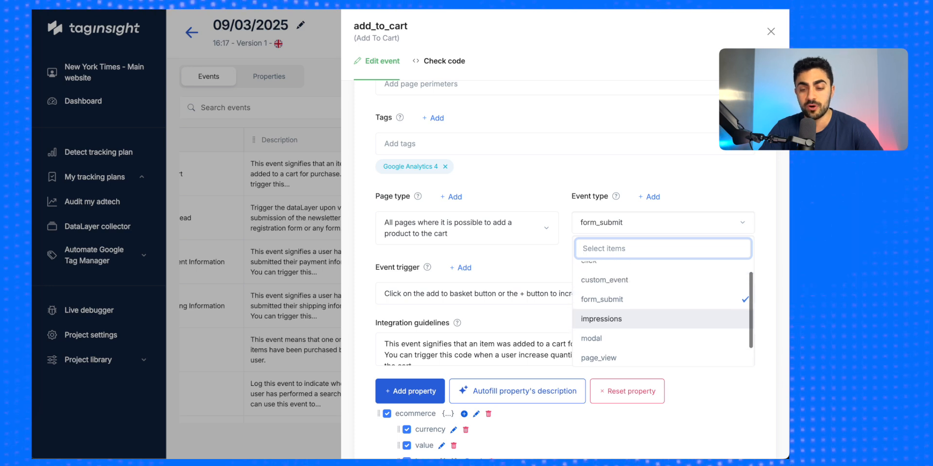
key(Down)
key(Down)
key(Down)
key(Down)
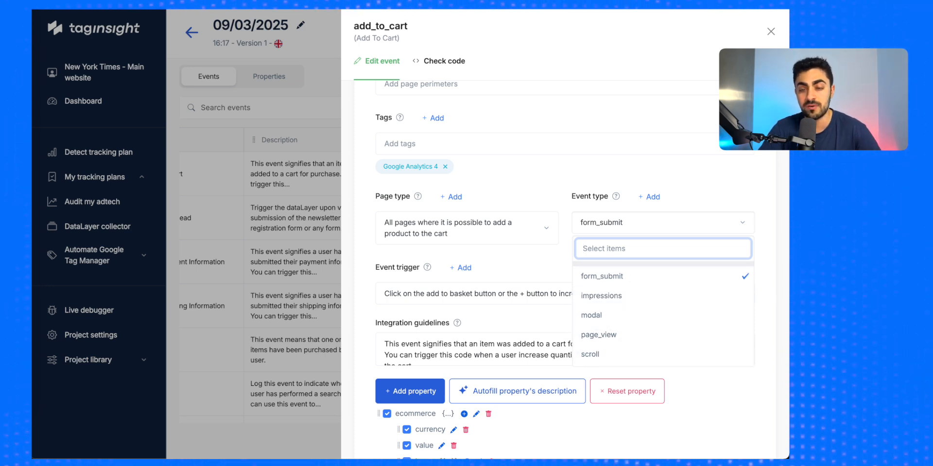
key(Escape)
Step: Review the settings of the item_id property in the add_to_cart event without editing them, and close the event
scroll(564, 272, down, 2)
scroll(411, 221, down, 2)
scroll(564, 272, down, 1)
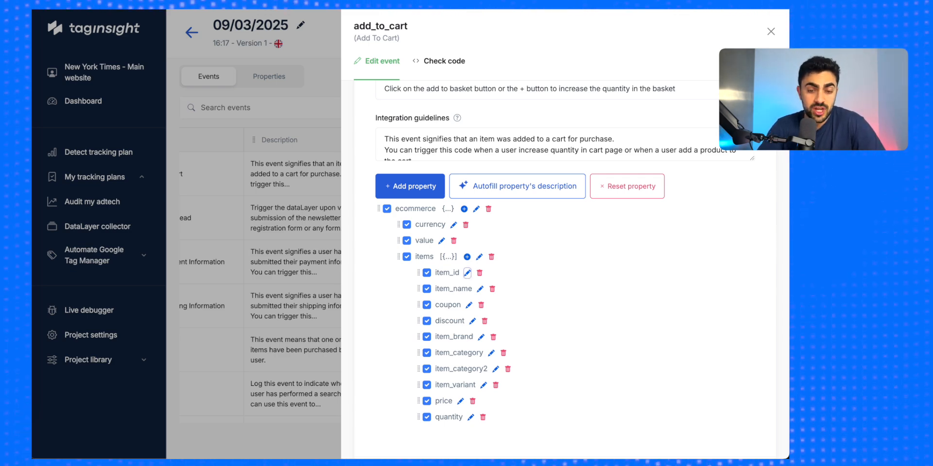
click(467, 273)
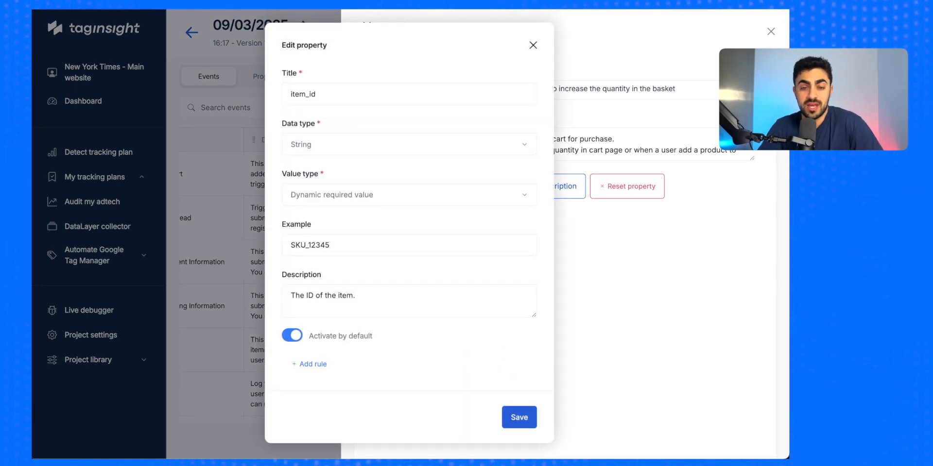
click(533, 45)
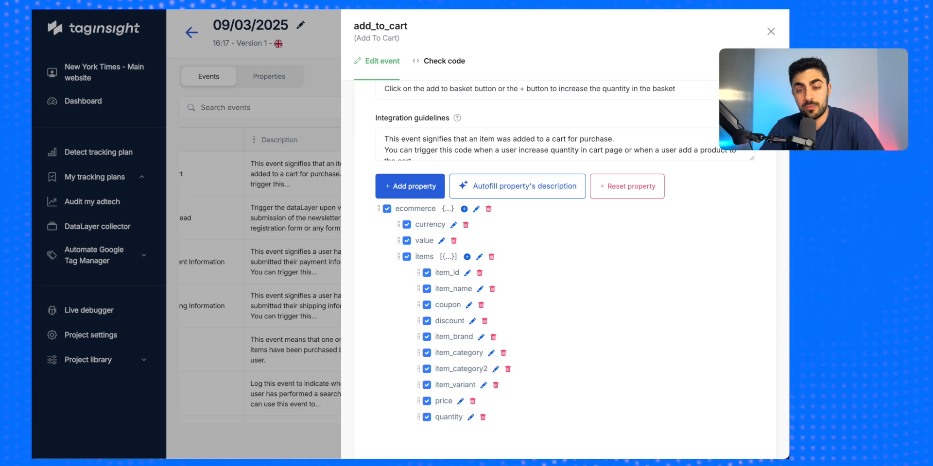
scroll(582, 270, up, 10)
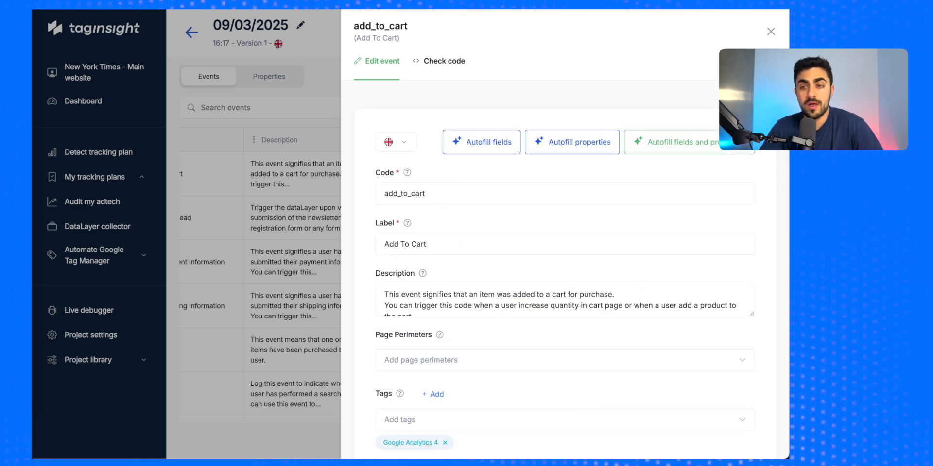
click(770, 32)
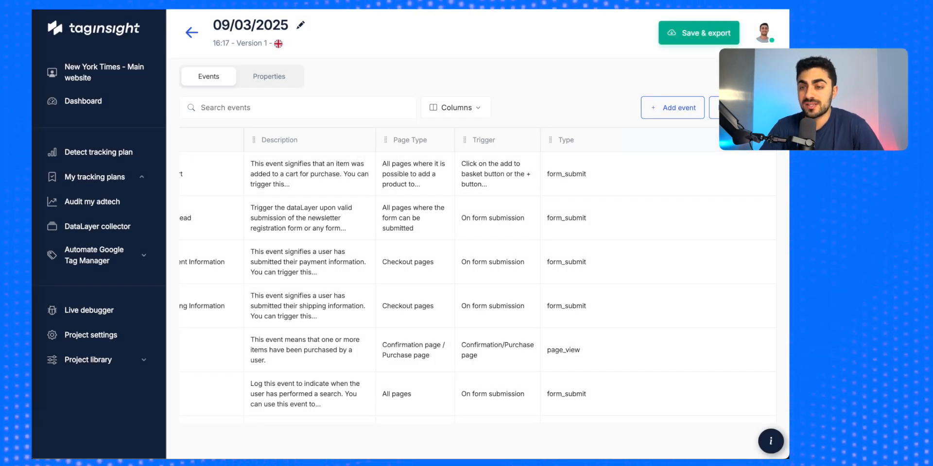
Step: Save and export the 09/03/2025 tracking plan, and open the exported New York Times workbook in Google Sheets
scroll(478, 275, left, 3)
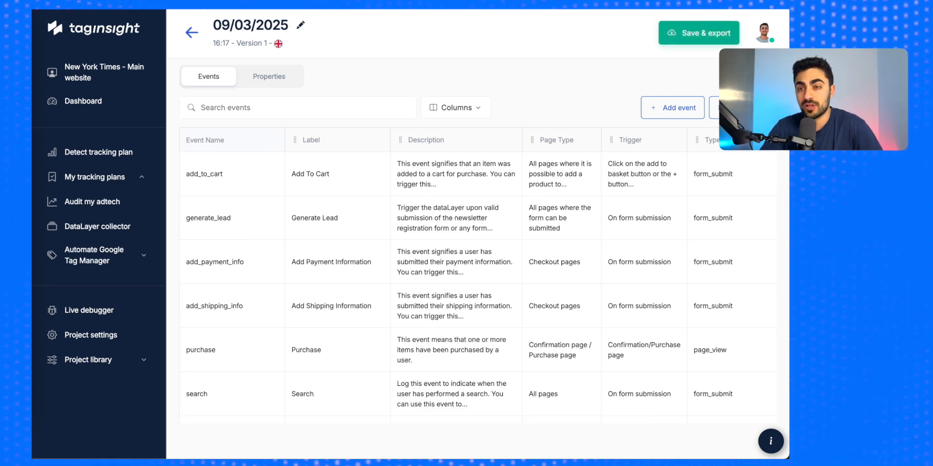
click(699, 33)
click(523, 125)
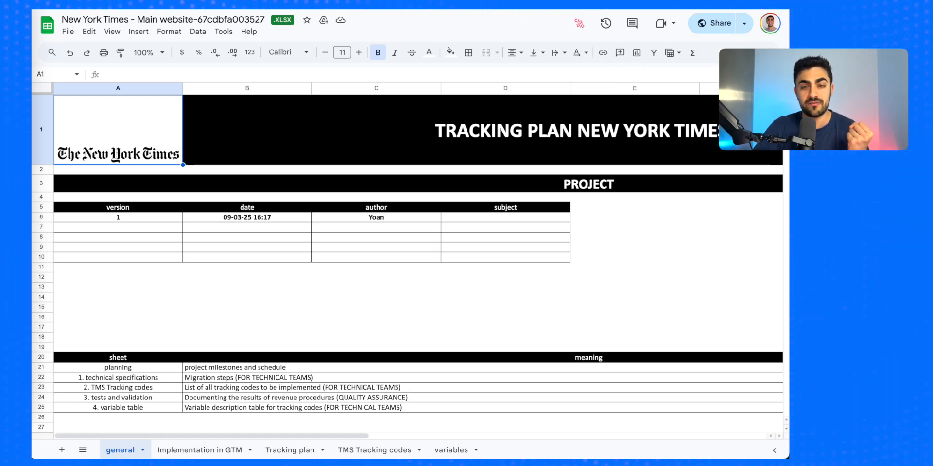
Step: Check the title on the general sheet, and examine the Google Tag Manager code on the Implementation in GTM sheet
click(457, 130)
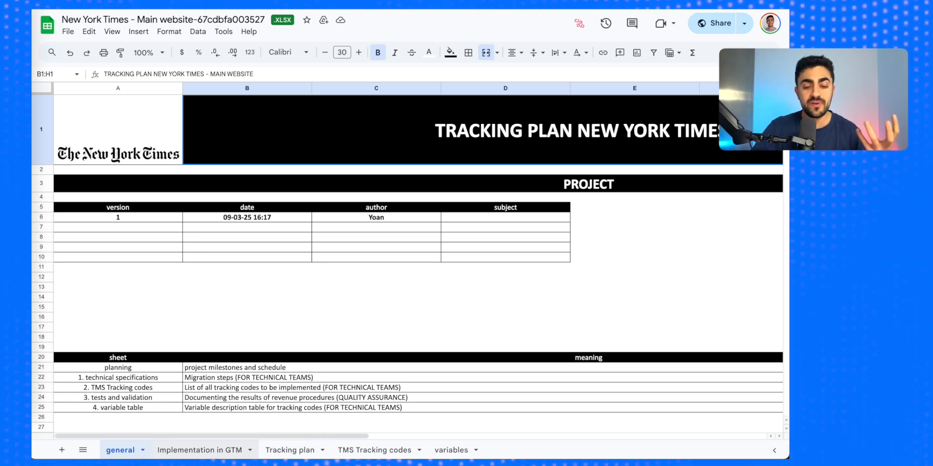
click(199, 450)
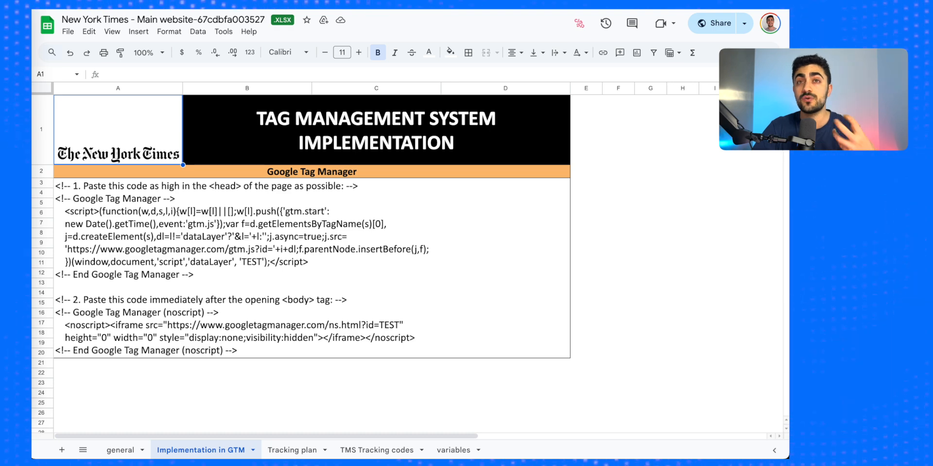
click(312, 268)
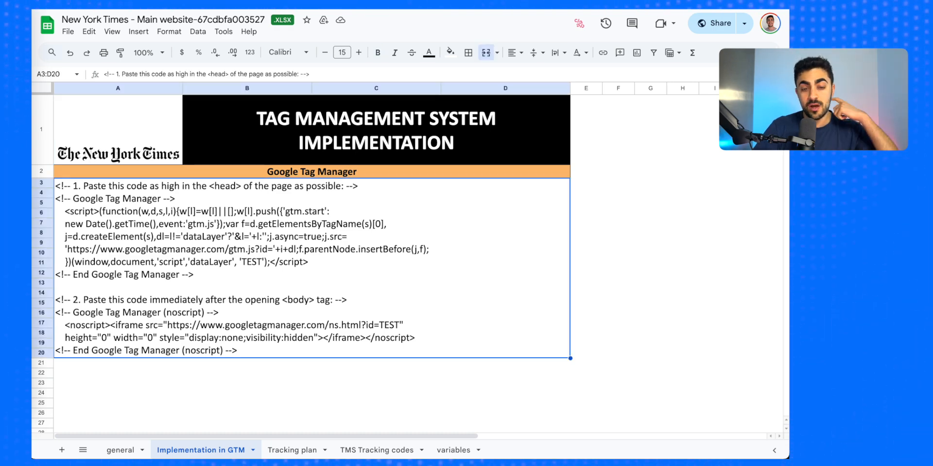
Step: Open the Tracking plan sheet and look through the events with their labels, descriptions and page types
click(292, 450)
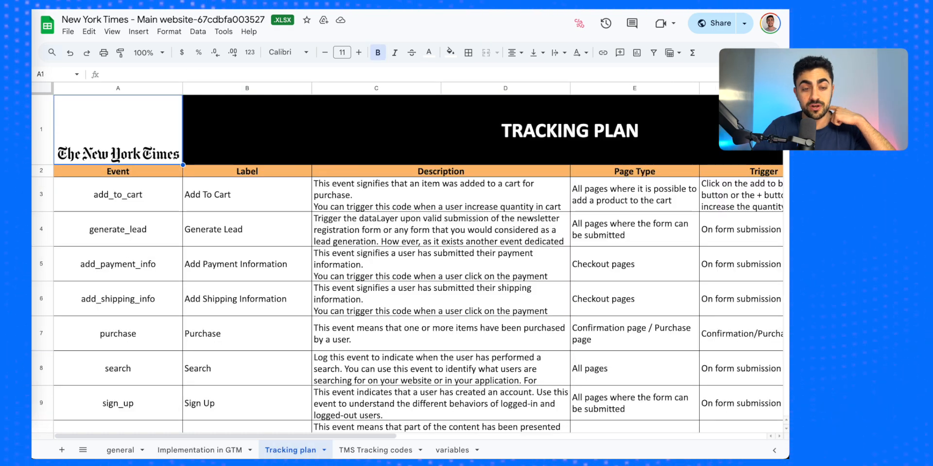
scroll(408, 263, down, 3)
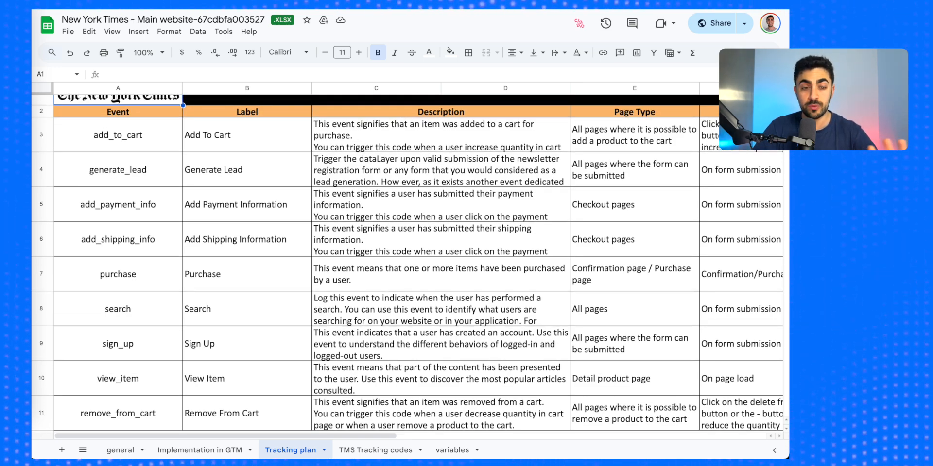
click(247, 239)
scroll(247, 240, up, 3)
scroll(409, 262, right, 5)
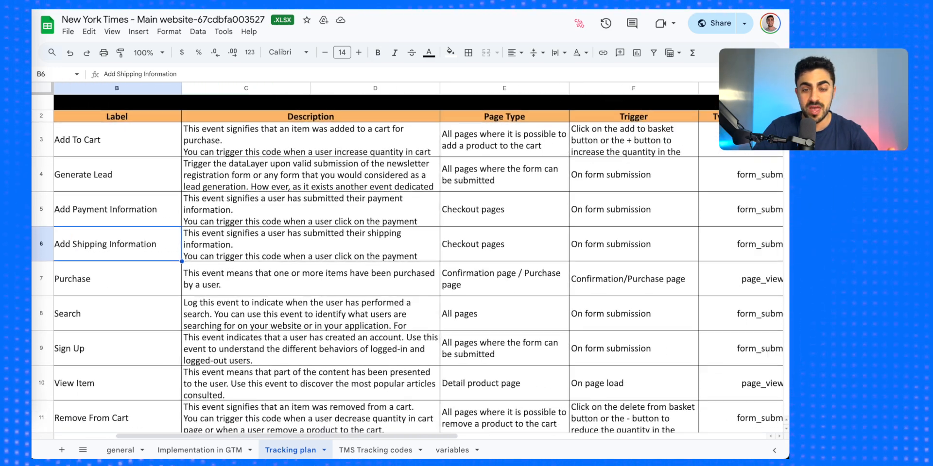
Step: Check the trigger and type columns of the sheet, and switch to Taginsight to view the available table columns
scroll(408, 263, down, 1)
click(610, 150)
scroll(609, 151, left, 5)
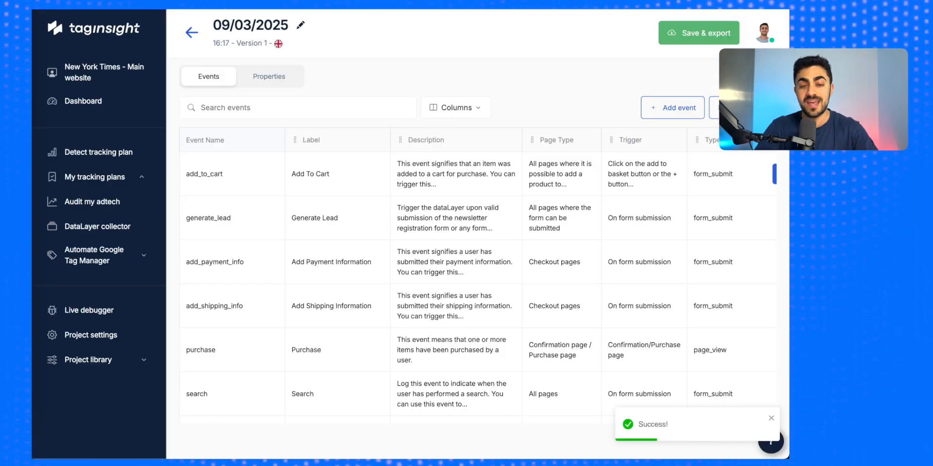
click(456, 107)
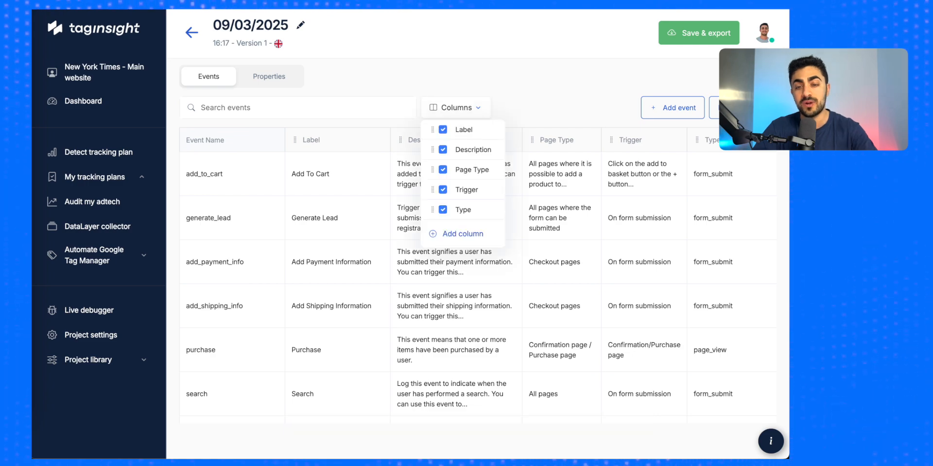
key(Escape)
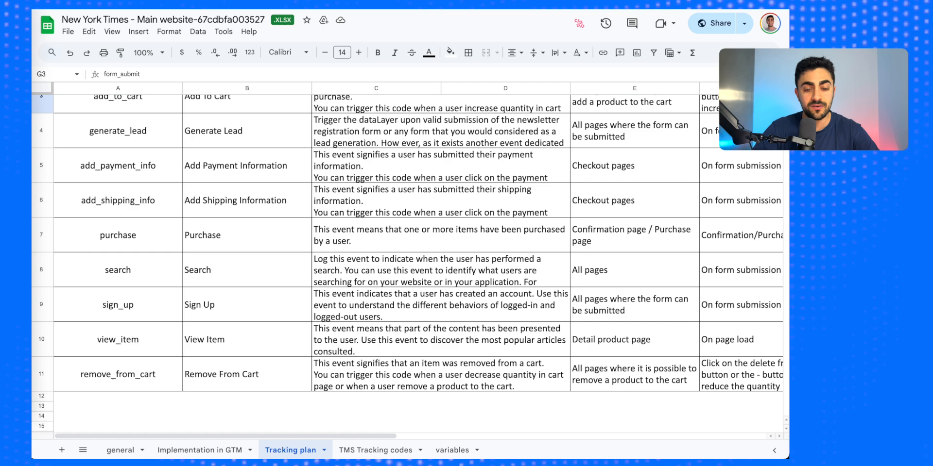
Step: Return to the workbook in Google Sheets and inspect the full add_to_cart code on the TMS Tracking codes sheet
click(375, 450)
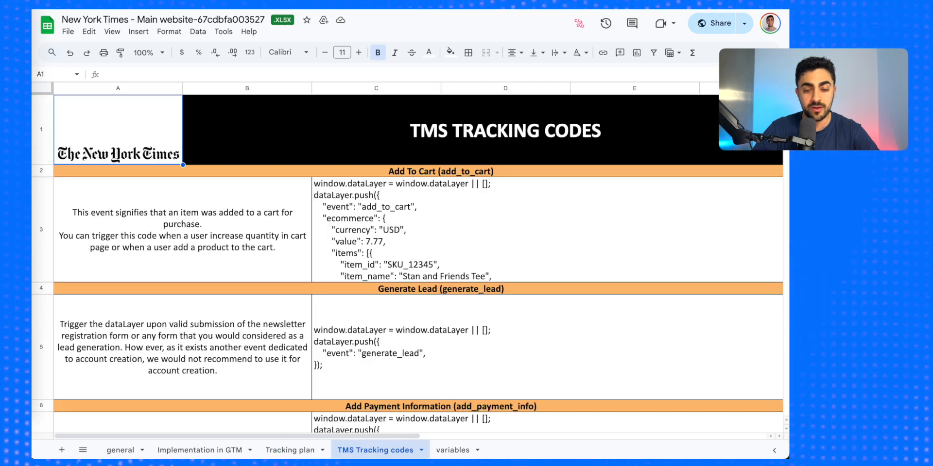
scroll(418, 262, down, 1)
click(418, 191)
key(Return)
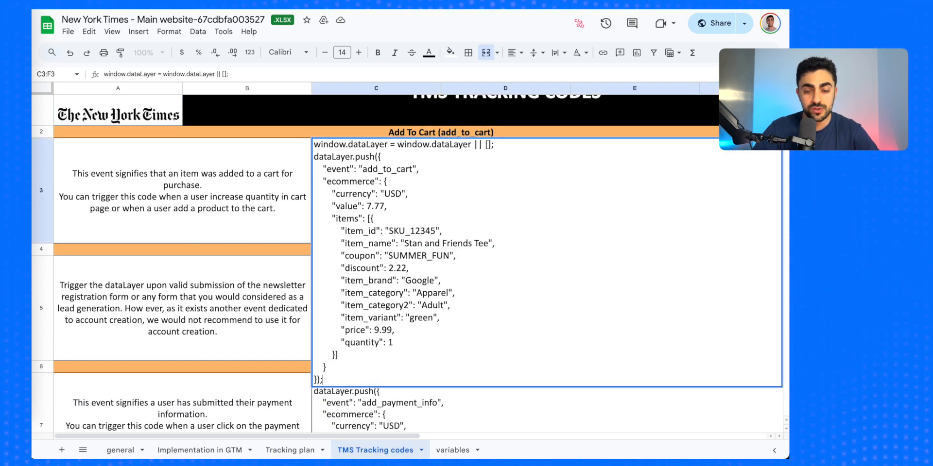
click(272, 297)
Step: Look through the dataLayer codes and descriptions of the remaining events, from add_payment_info down to view_item
scroll(311, 272, down, 4)
double_click(389, 235)
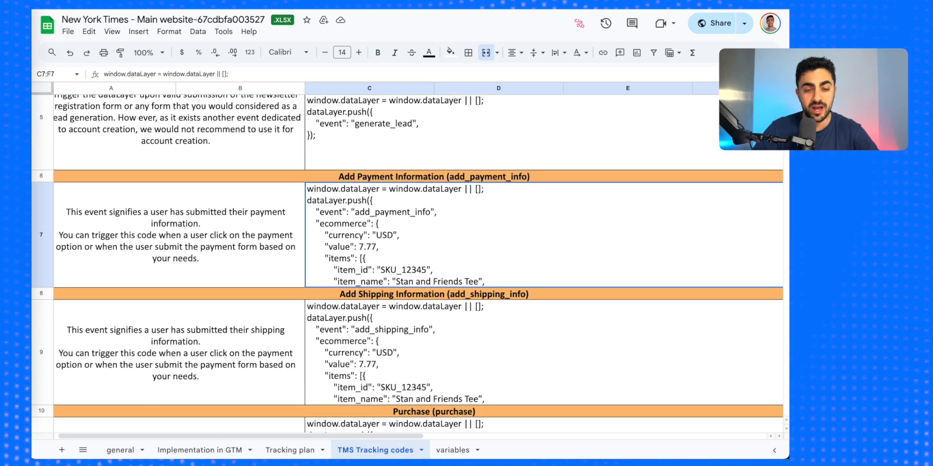
click(267, 238)
scroll(268, 238, down, 3)
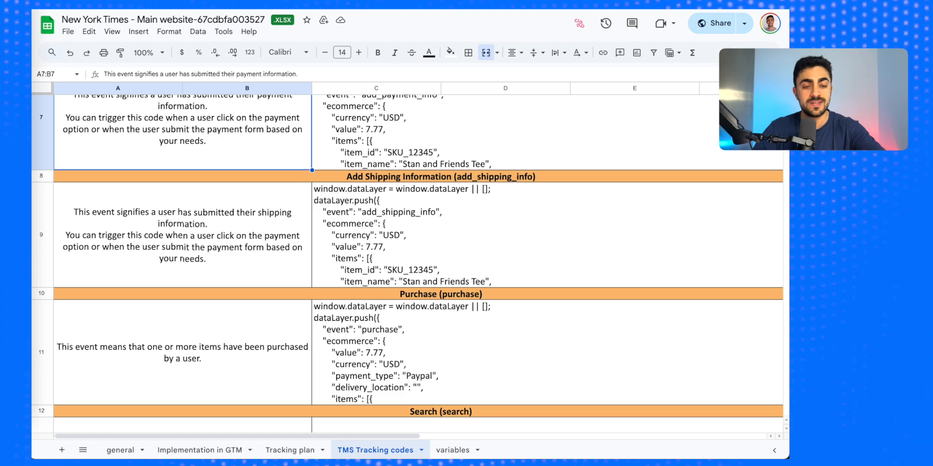
scroll(408, 272, down, 4)
scroll(408, 272, down, 3)
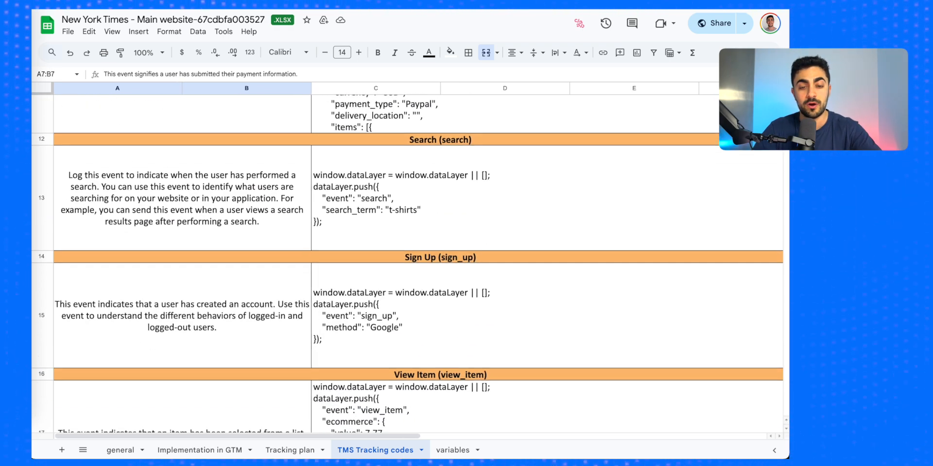
Step: Open the variables sheet, set its zoom to 75%, and examine the variables listed for each event
click(452, 450)
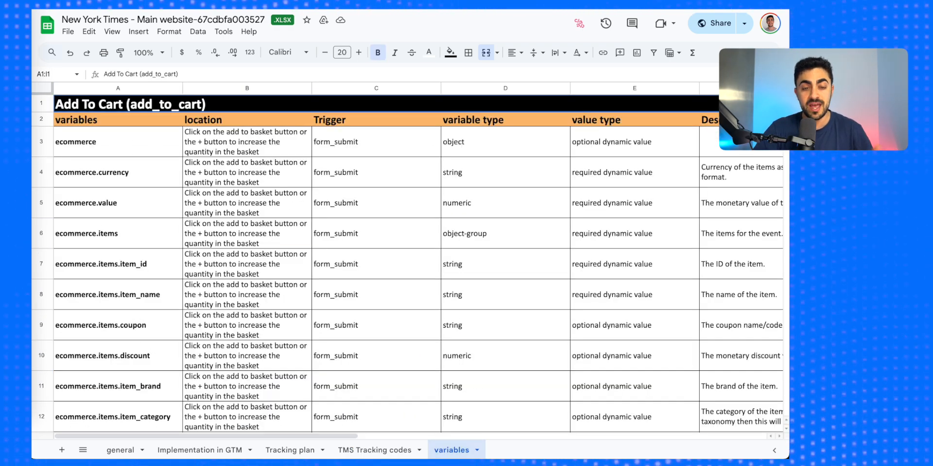
click(148, 52)
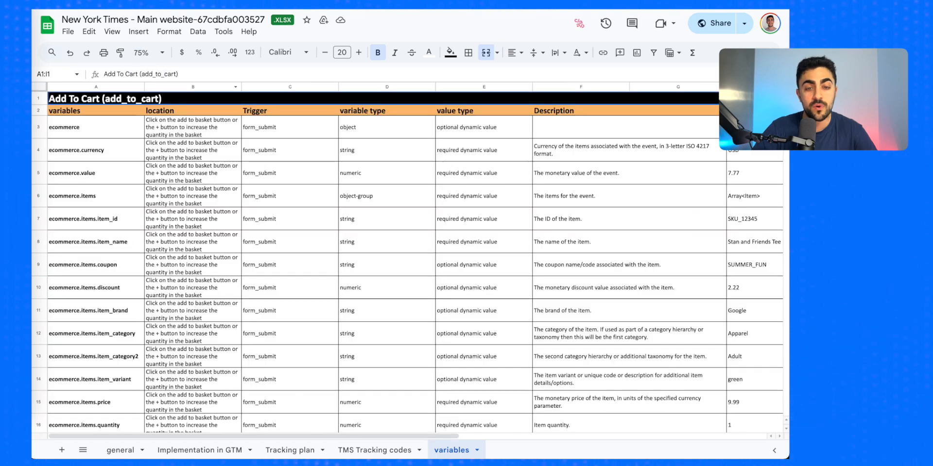
click(144, 89)
scroll(408, 262, down, 10)
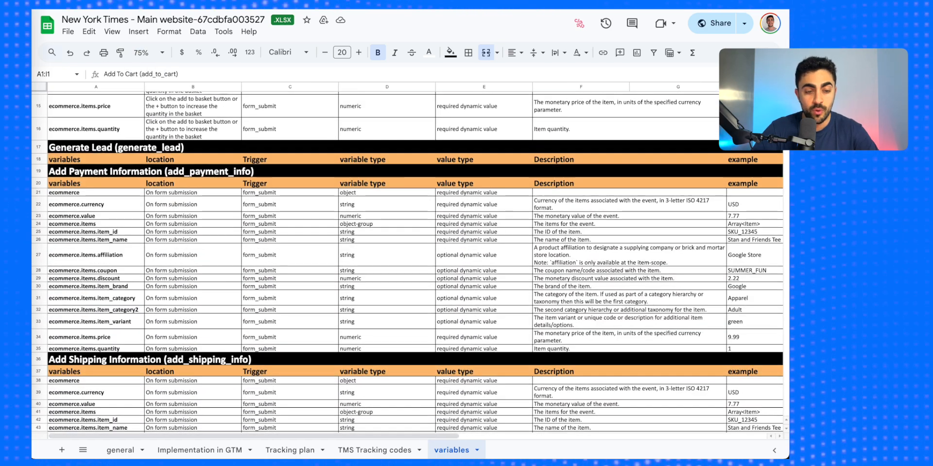
scroll(408, 263, down, 8)
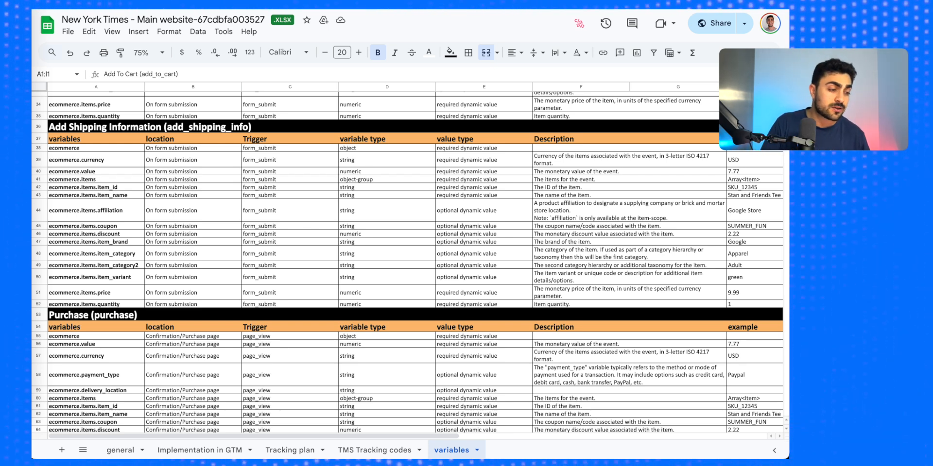
Step: Switch back to the 09/03/2025 tracking plan in Taginsight and look over its table of events
click(290, 187)
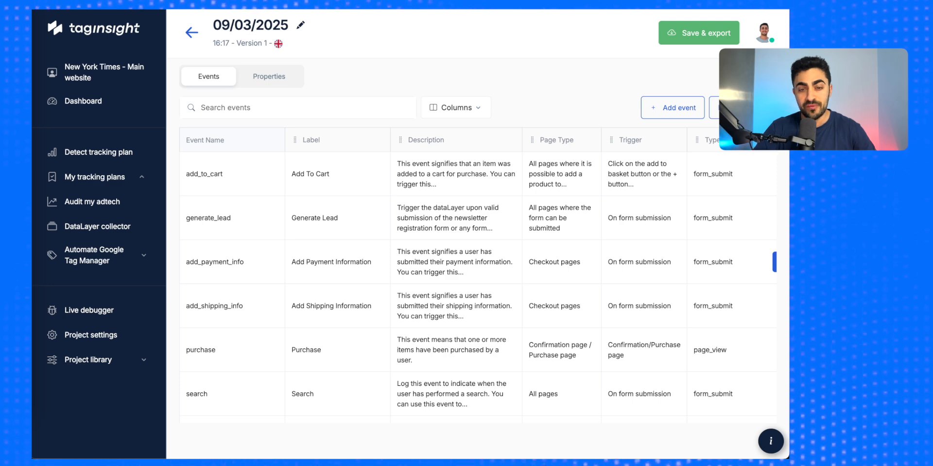
scroll(479, 272, down, 2)
scroll(478, 272, up, 2)
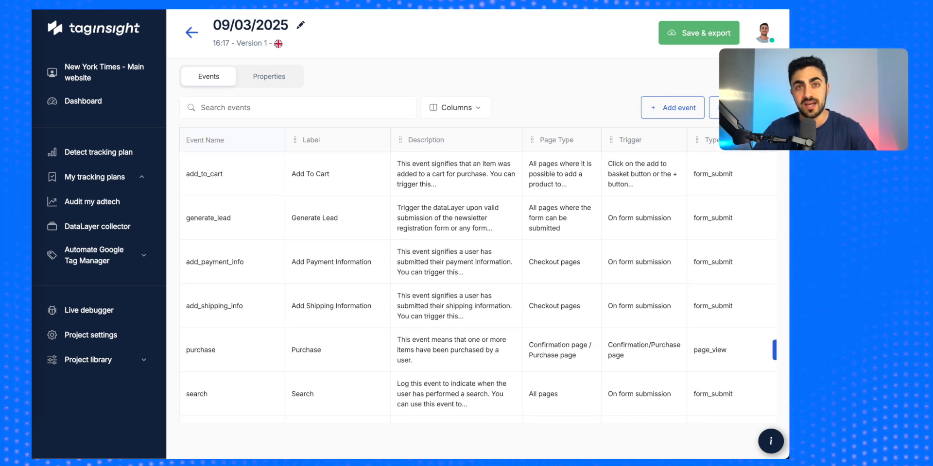